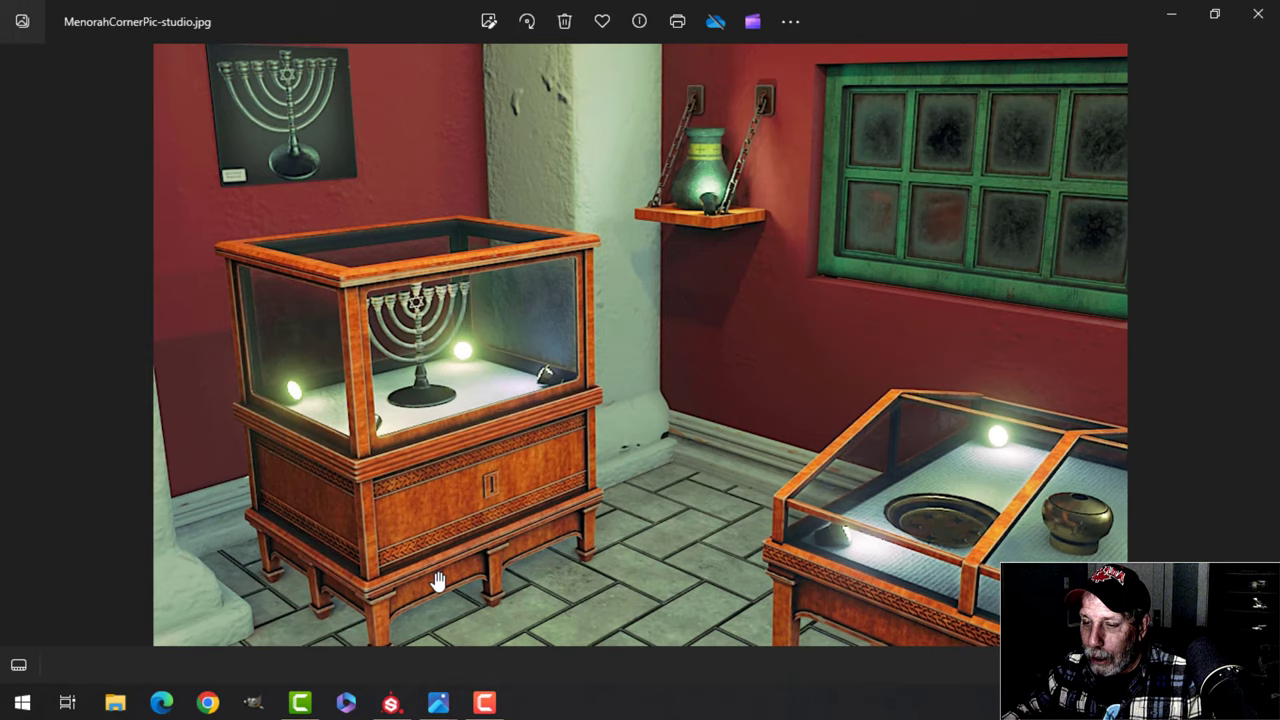
- Bake the plane's mesh maps at 1024 output size from Texture Set Settings
{"action": "left_click", "coordinate": [392, 705]}
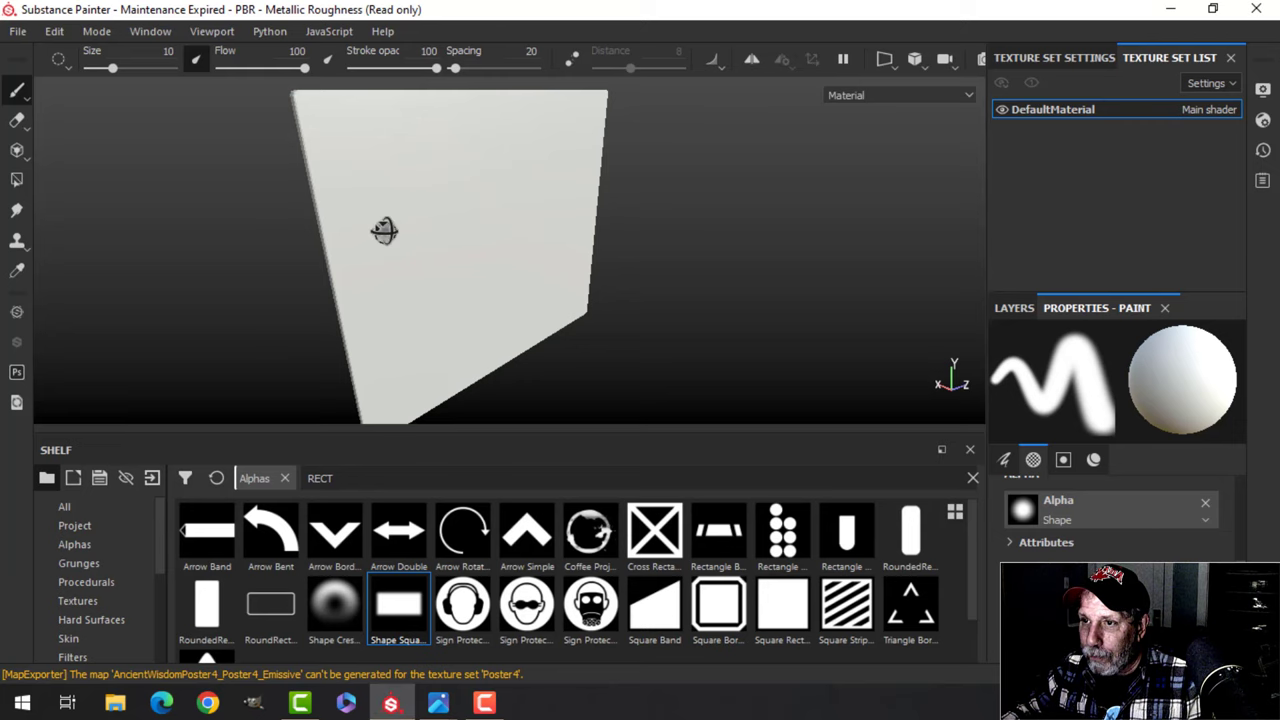
{"action": "mouse_move", "coordinate": [400, 243]}
{"action": "left_mouse_down", "text": "alt"}
{"action": "mouse_move", "coordinate": [506, 223]}
{"action": "mouse_move", "coordinate": [533, 240]}
{"action": "mouse_move", "coordinate": [509, 231]}
{"action": "mouse_move", "coordinate": [514, 251]}
{"action": "mouse_move", "coordinate": [389, 183]}
{"action": "mouse_move", "coordinate": [461, 191]}
{"action": "mouse_move", "coordinate": [334, 243]}
{"action": "mouse_move", "coordinate": [420, 206]}
{"action": "mouse_move", "coordinate": [403, 200]}
{"action": "mouse_move", "coordinate": [493, 221]}
{"action": "mouse_move", "coordinate": [571, 286]}
{"action": "mouse_move", "coordinate": [368, 242]}
{"action": "left_mouse_up", "text": "alt"}
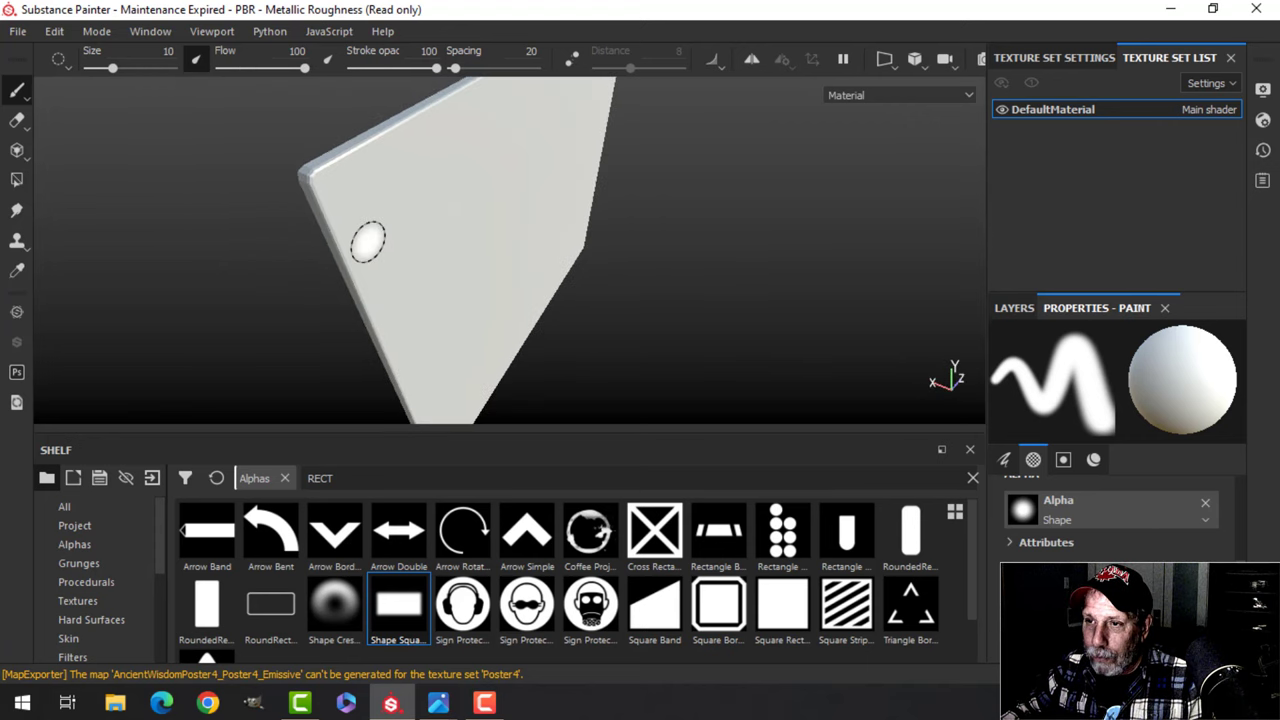
{"action": "left_click_drag", "start_coordinate": [649, 292], "coordinate": [590, 264], "text": "alt"}
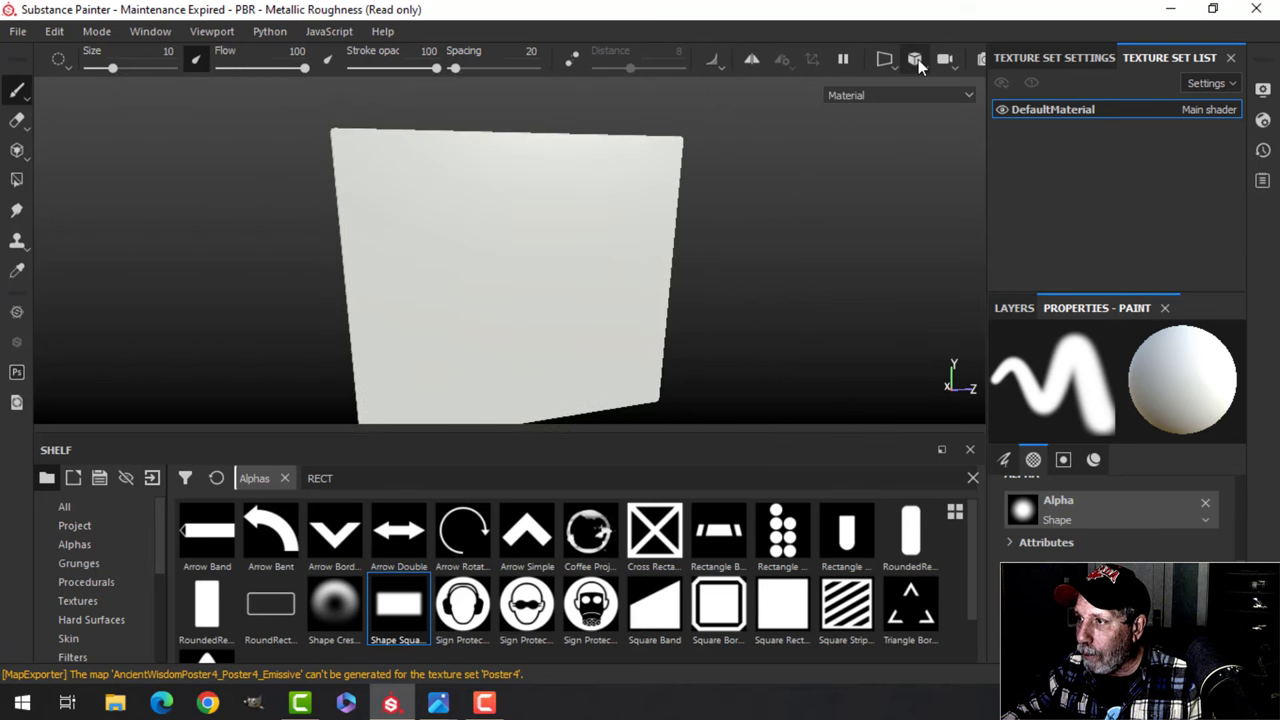
{"action": "left_click", "coordinate": [1061, 61]}
{"action": "left_click", "coordinate": [1157, 168]}
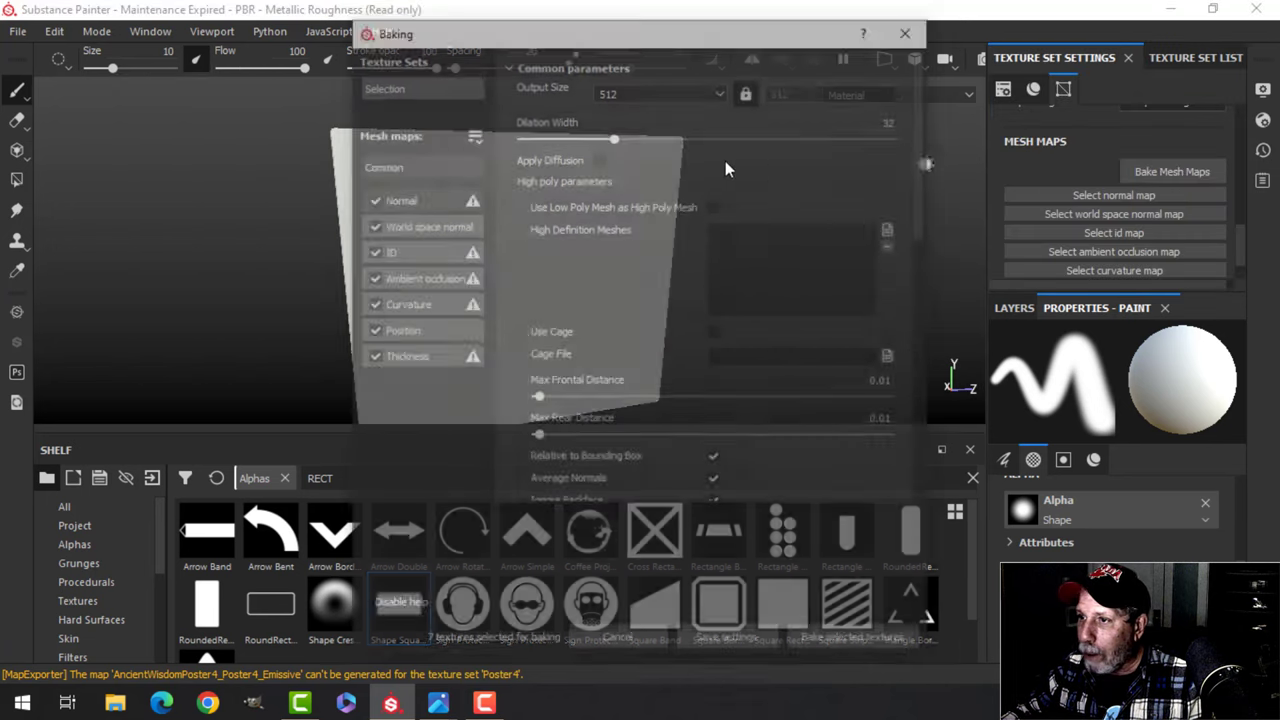
{"action": "left_click", "coordinate": [656, 89]}
{"action": "left_click", "coordinate": [612, 167]}
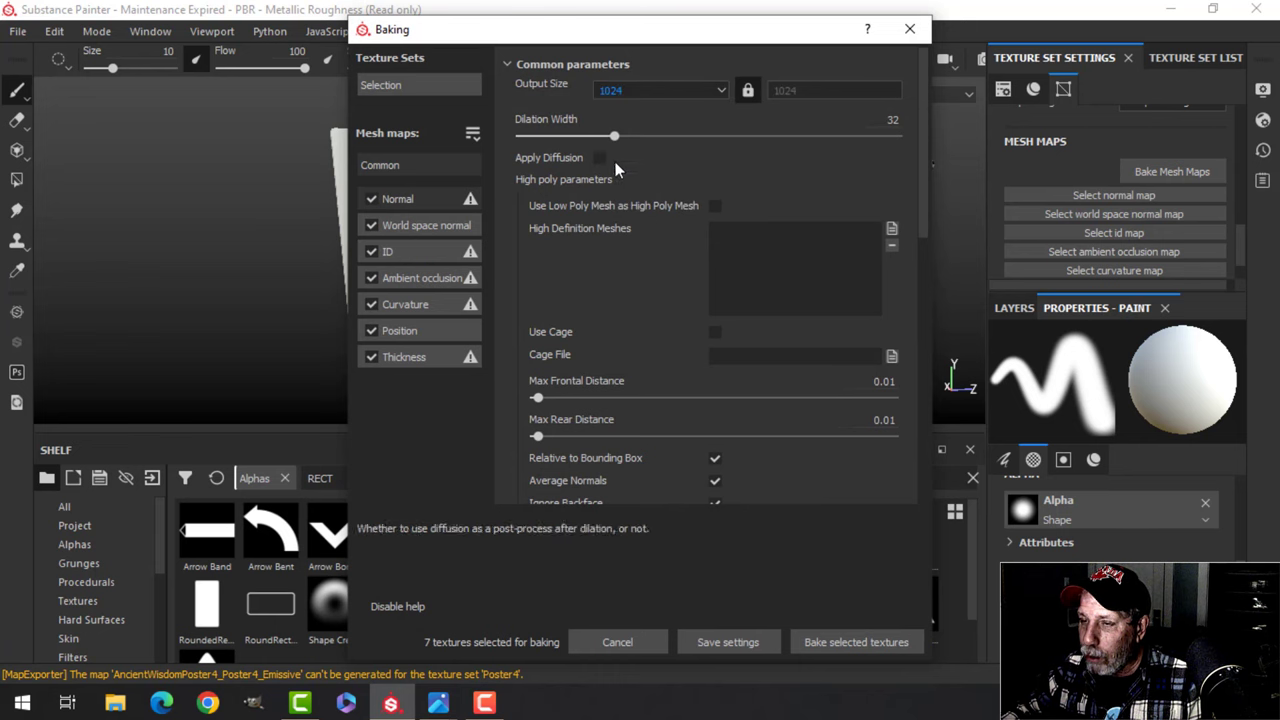
{"action": "left_click", "coordinate": [803, 645]}
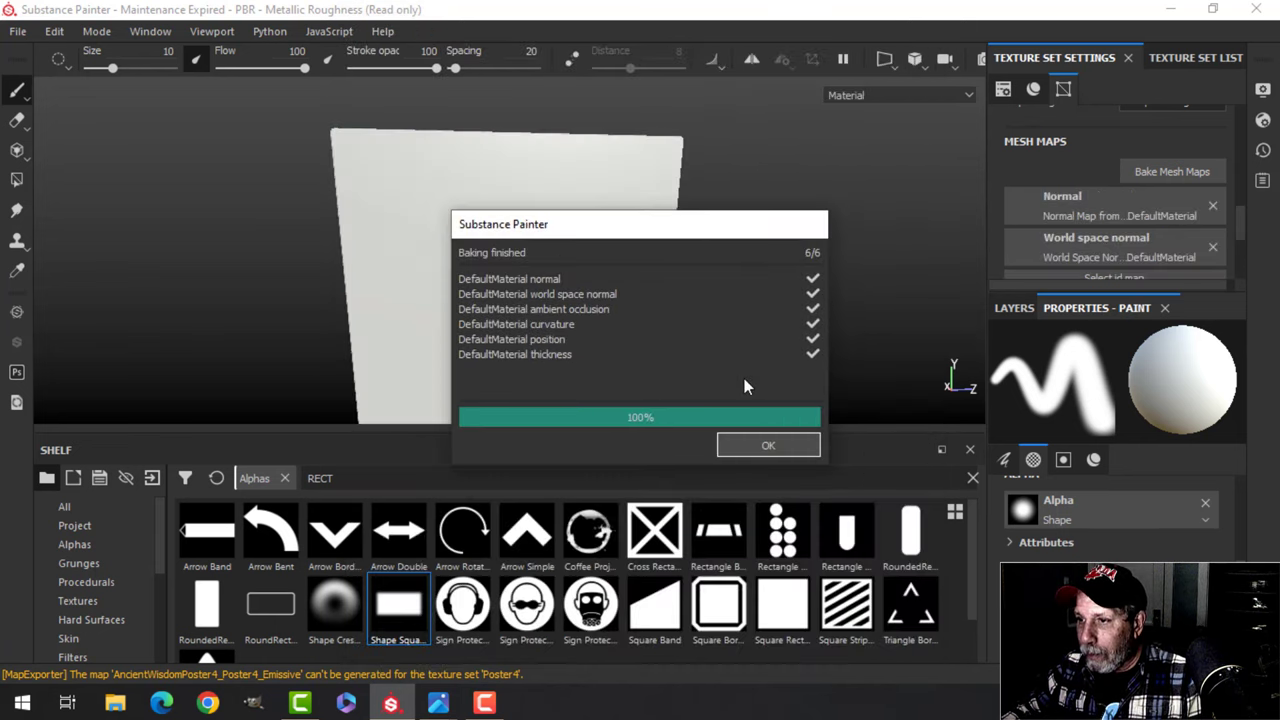
{"action": "left_click", "coordinate": [768, 447]}
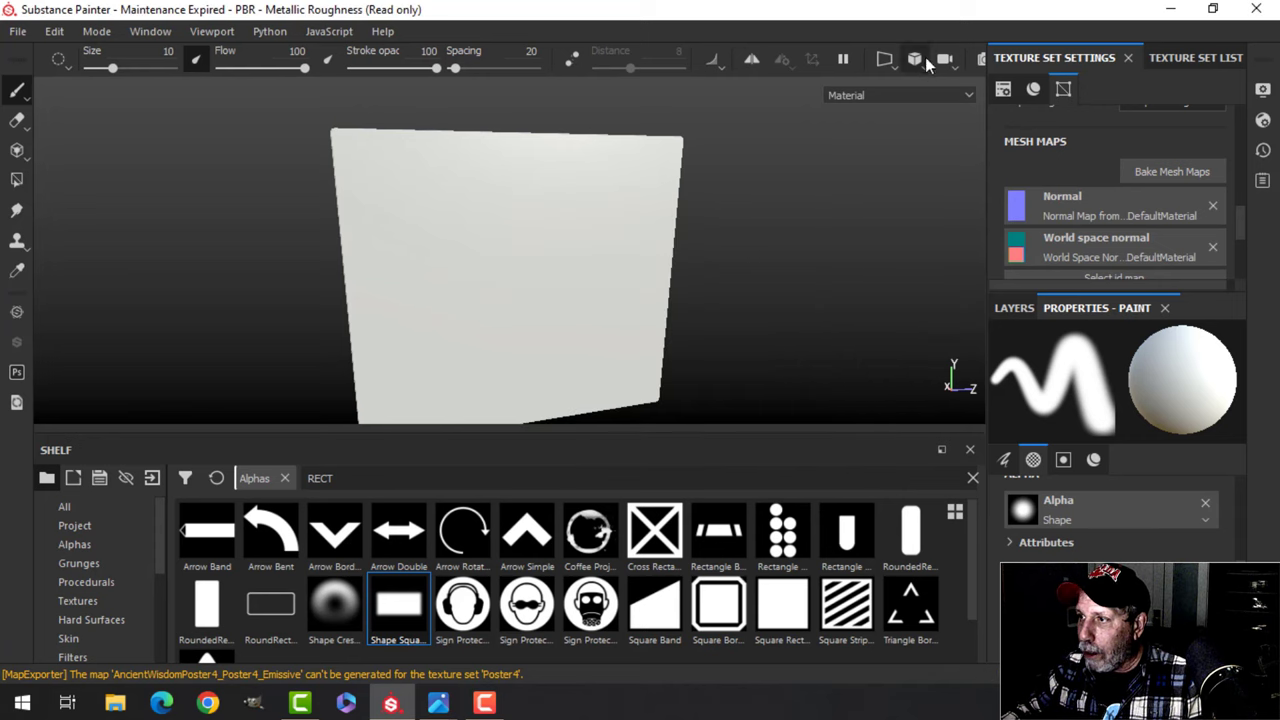
- Switch the camera to orthographic and center the plane face-on
{"action": "left_click", "coordinate": [916, 59]}
{"action": "left_click", "coordinate": [965, 106]}
{"action": "left_click_drag", "start_coordinate": [751, 207], "coordinate": [669, 217], "text": "alt"}
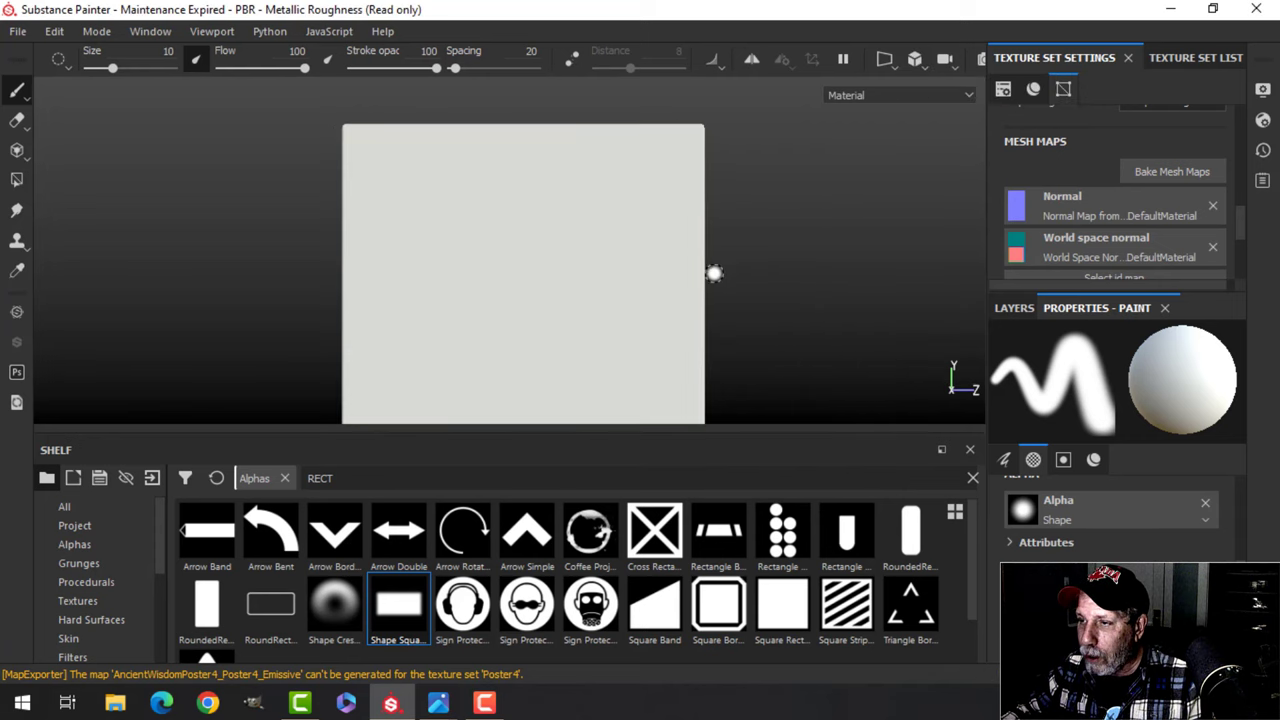
{"action": "left_click_drag", "start_coordinate": [714, 274], "coordinate": [640, 271], "text": "alt"}
{"action": "middle_click_drag", "start_coordinate": [640, 271], "coordinate": [606, 271], "text": "alt"}
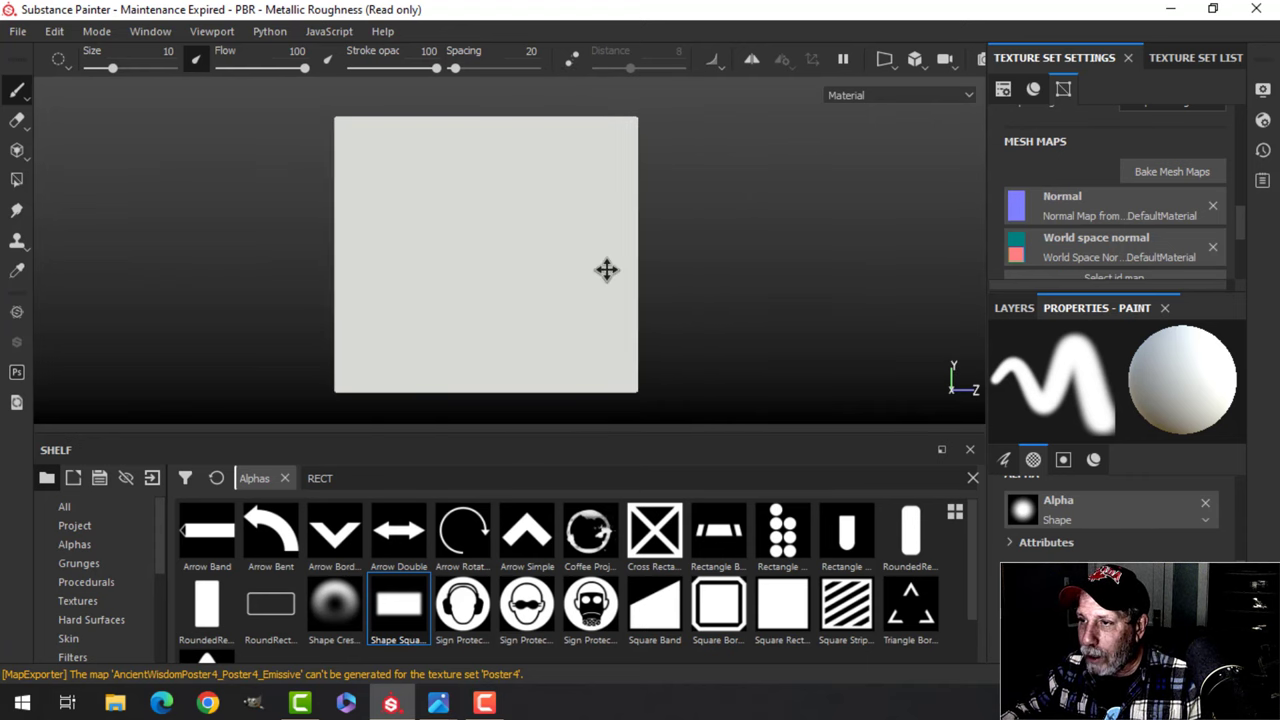
- Delete empty Layer 1 and add the Fabric Rough material, found by searching 'fab', as a new layer
{"action": "left_click", "coordinate": [1013, 308]}
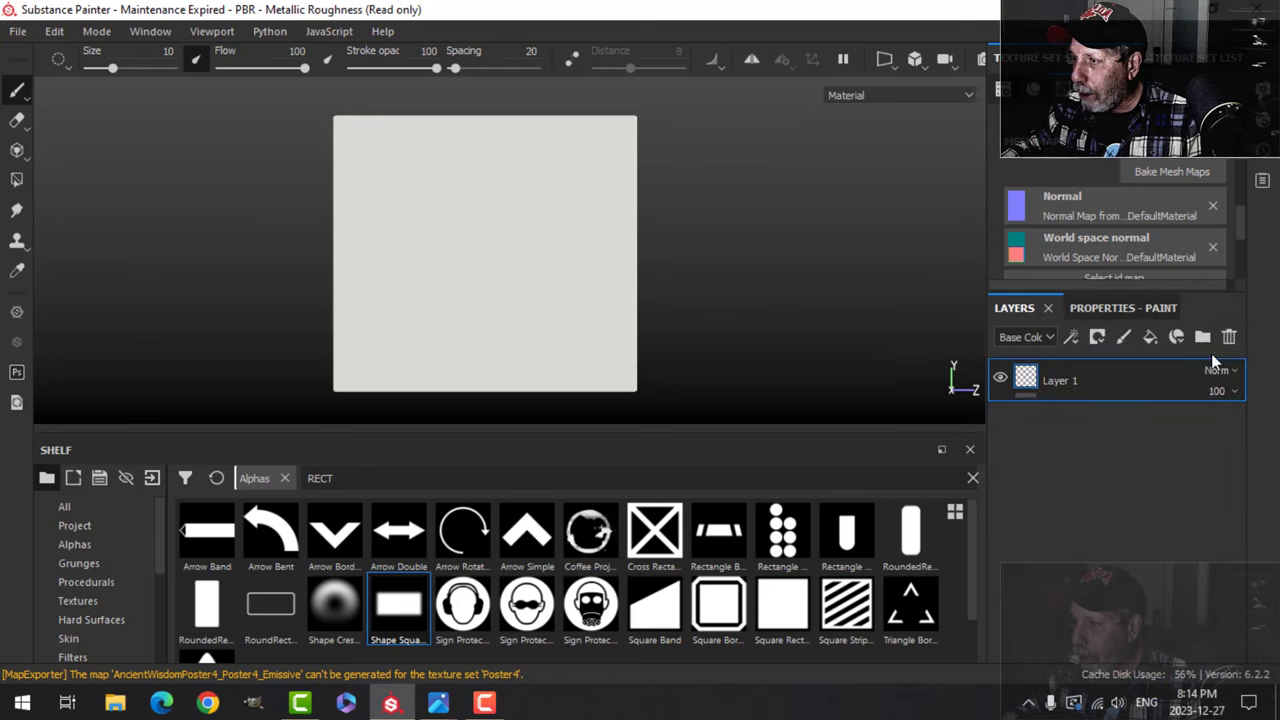
{"action": "left_click", "coordinate": [1229, 337]}
{"action": "scroll", "coordinate": [114, 560], "scroll_direction": "down", "scroll_amount": 3}
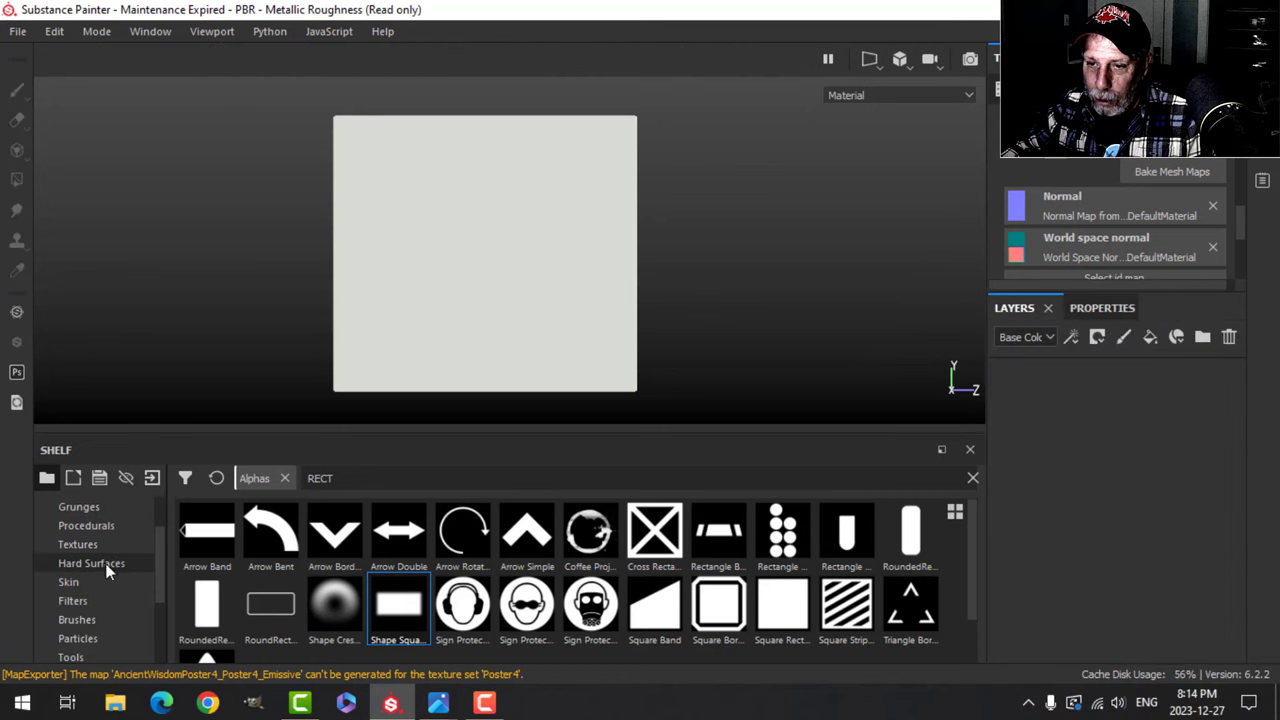
{"action": "left_click", "coordinate": [91, 619]}
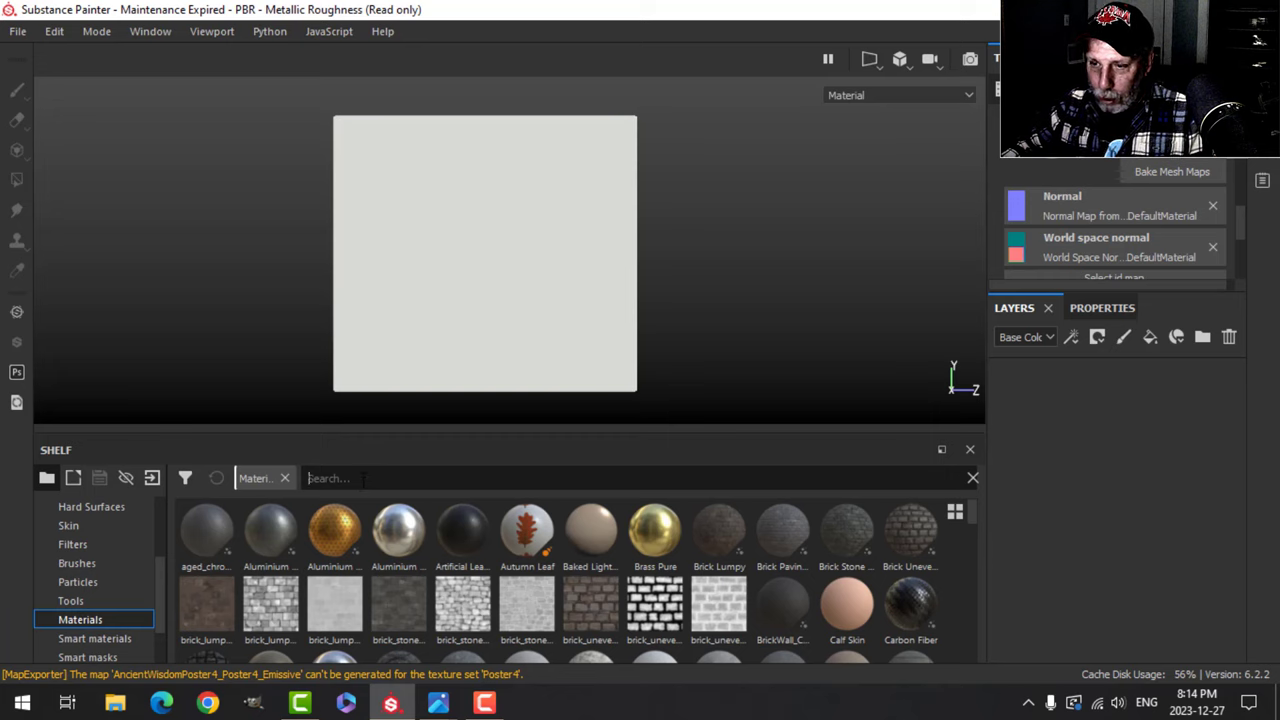
{"action": "type", "text": "fab"}
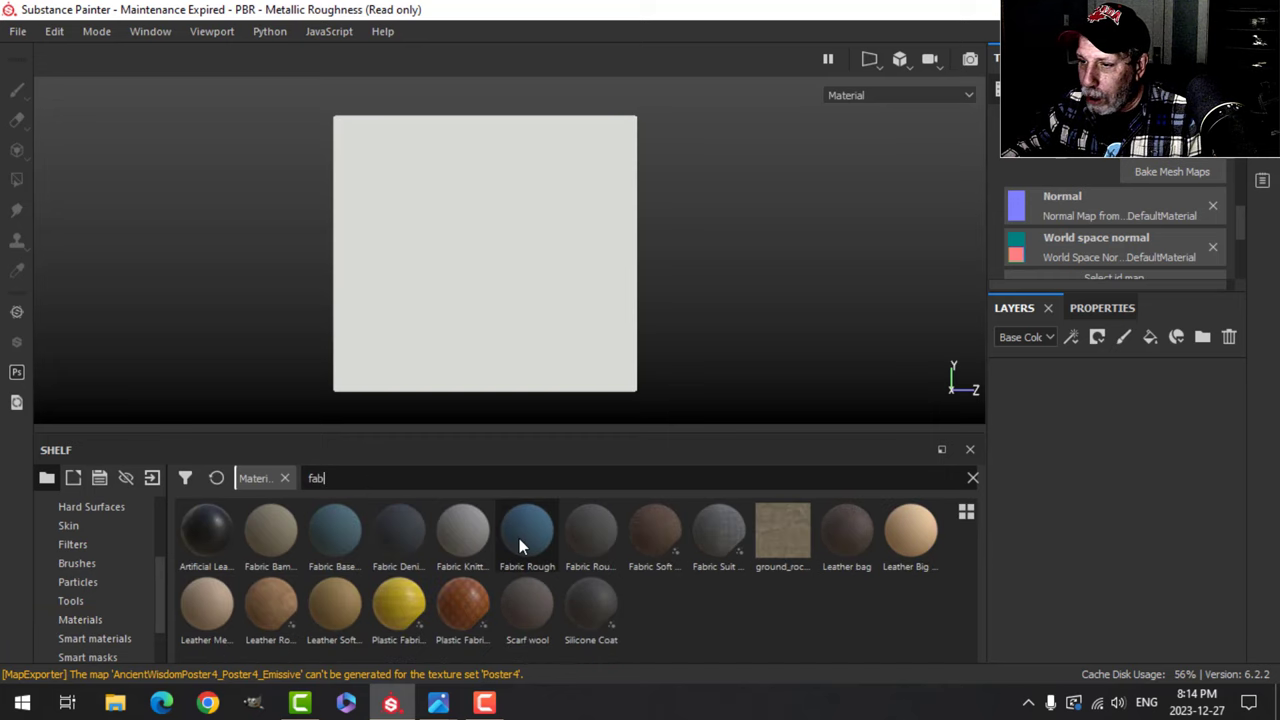
{"action": "left_click_drag", "start_coordinate": [519, 538], "coordinate": [1085, 487]}
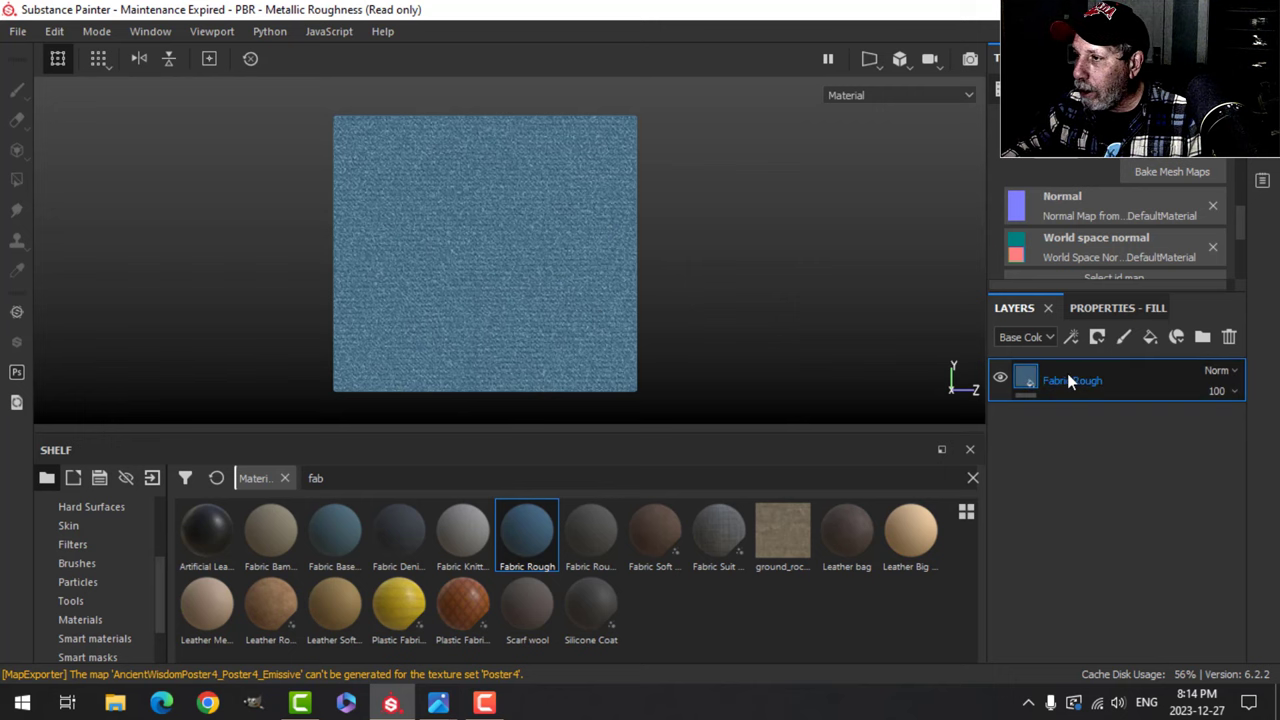
- Turn off the Fabric Rough normal channel and set its UV scale to 3
{"action": "left_click", "coordinate": [1118, 308]}
{"action": "scroll", "coordinate": [1117, 497], "scroll_direction": "up", "scroll_amount": 3}
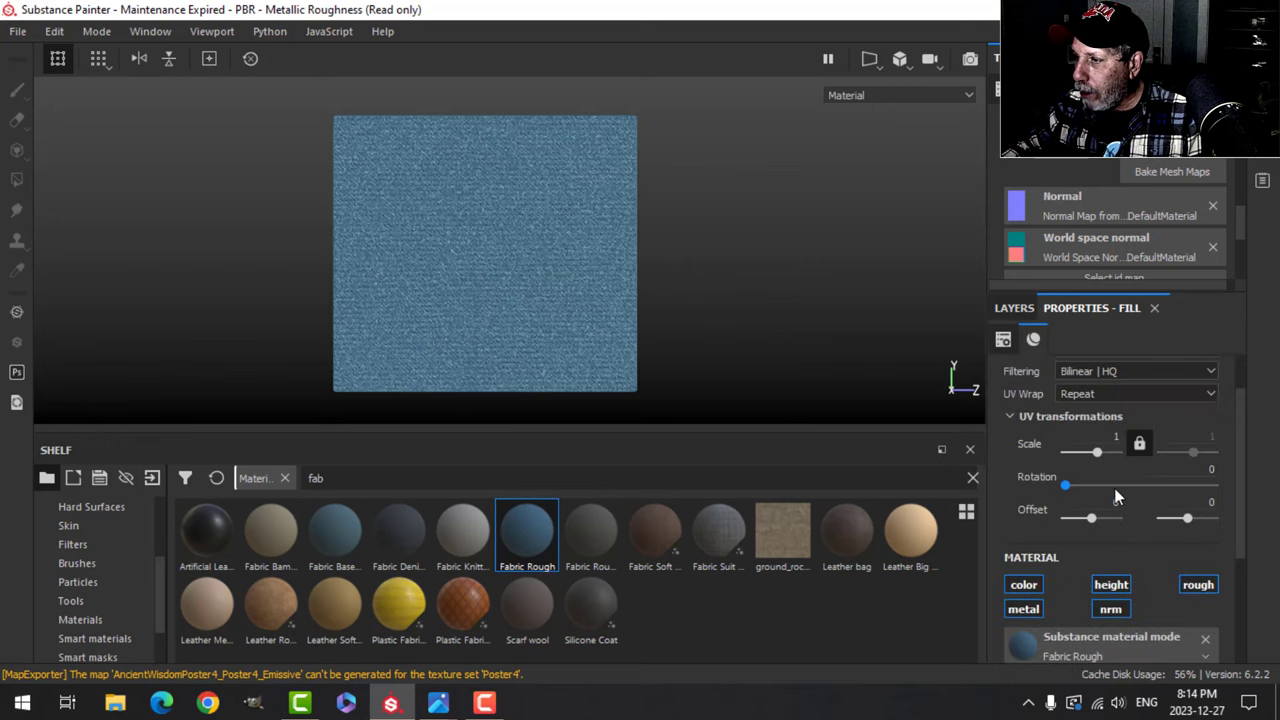
{"action": "left_click", "coordinate": [1111, 610]}
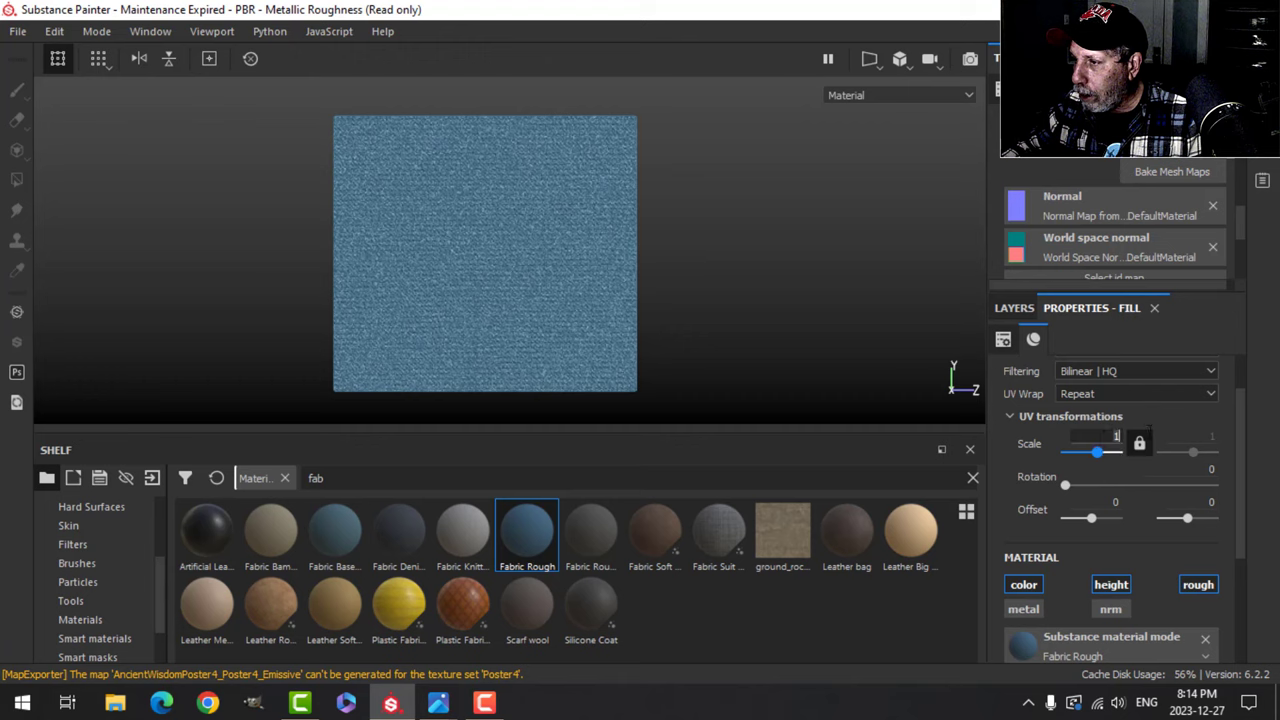
{"action": "key", "text": "Return"}
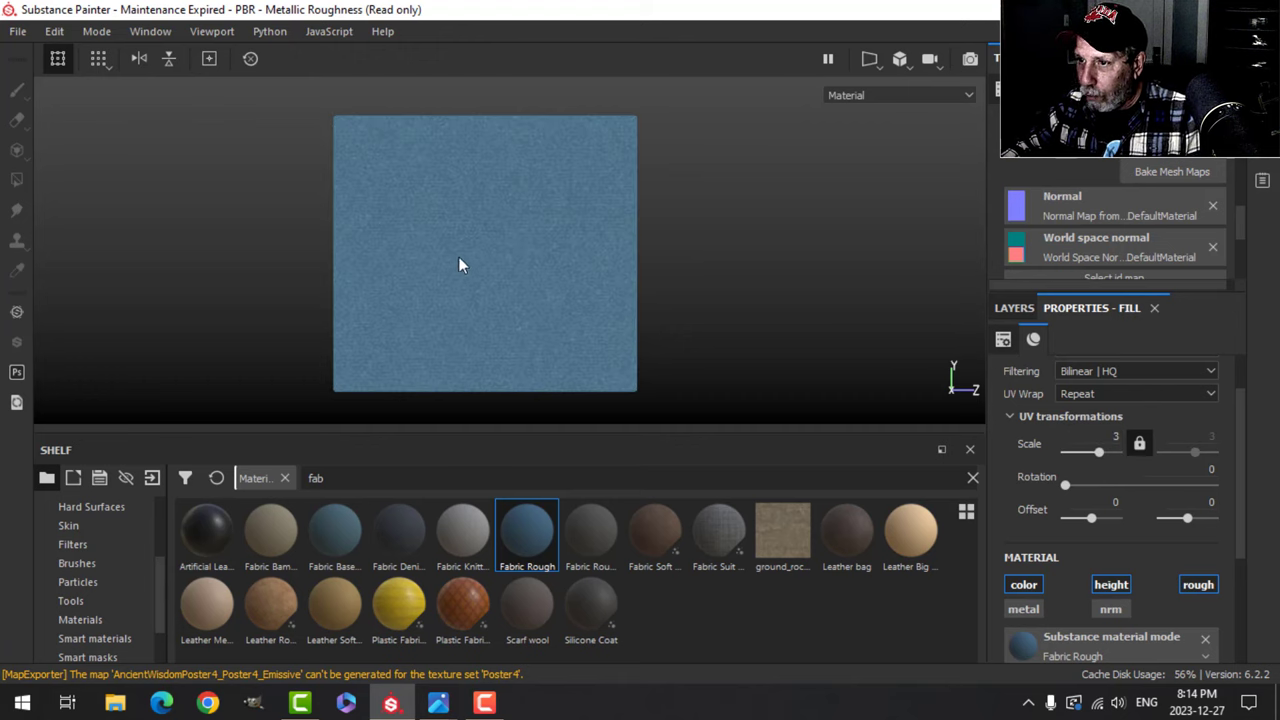
- Tint the fabric colour dark grey, about 0.156
{"action": "scroll", "coordinate": [1106, 517], "scroll_direction": "down", "scroll_amount": 4}
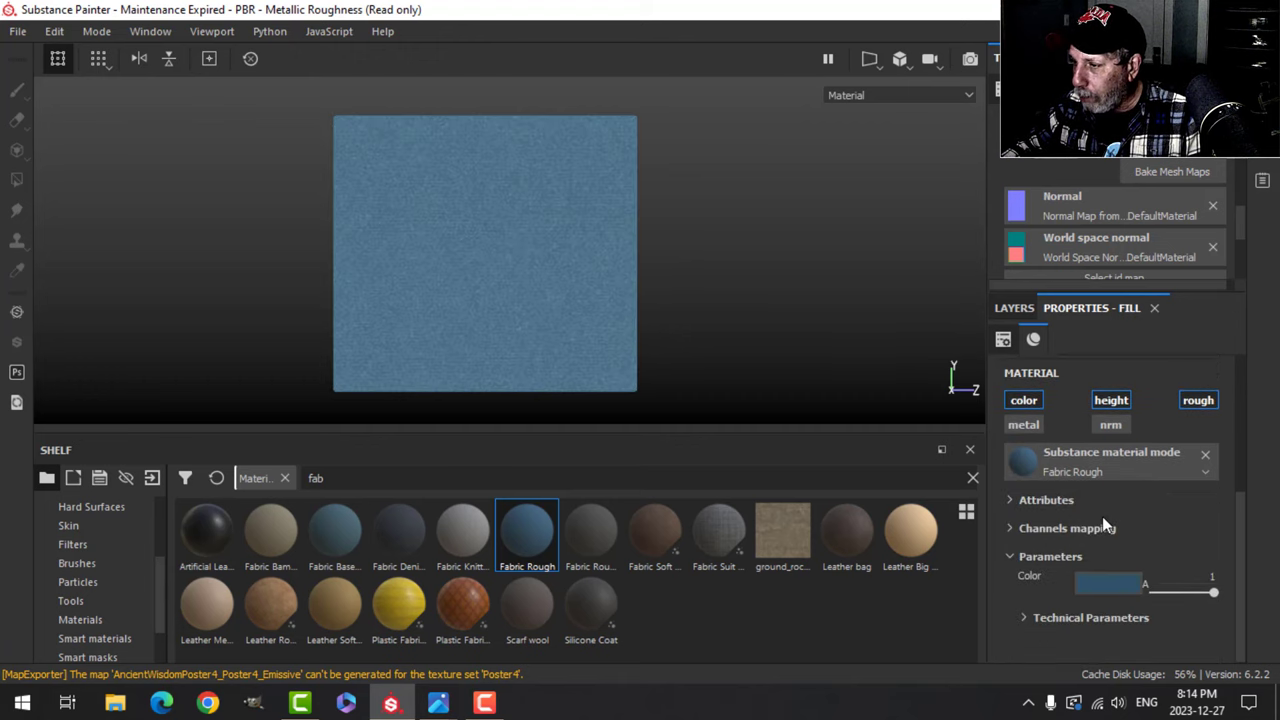
{"action": "left_click", "coordinate": [1095, 583]}
{"action": "left_click_drag", "start_coordinate": [1054, 491], "coordinate": [1023, 512]}
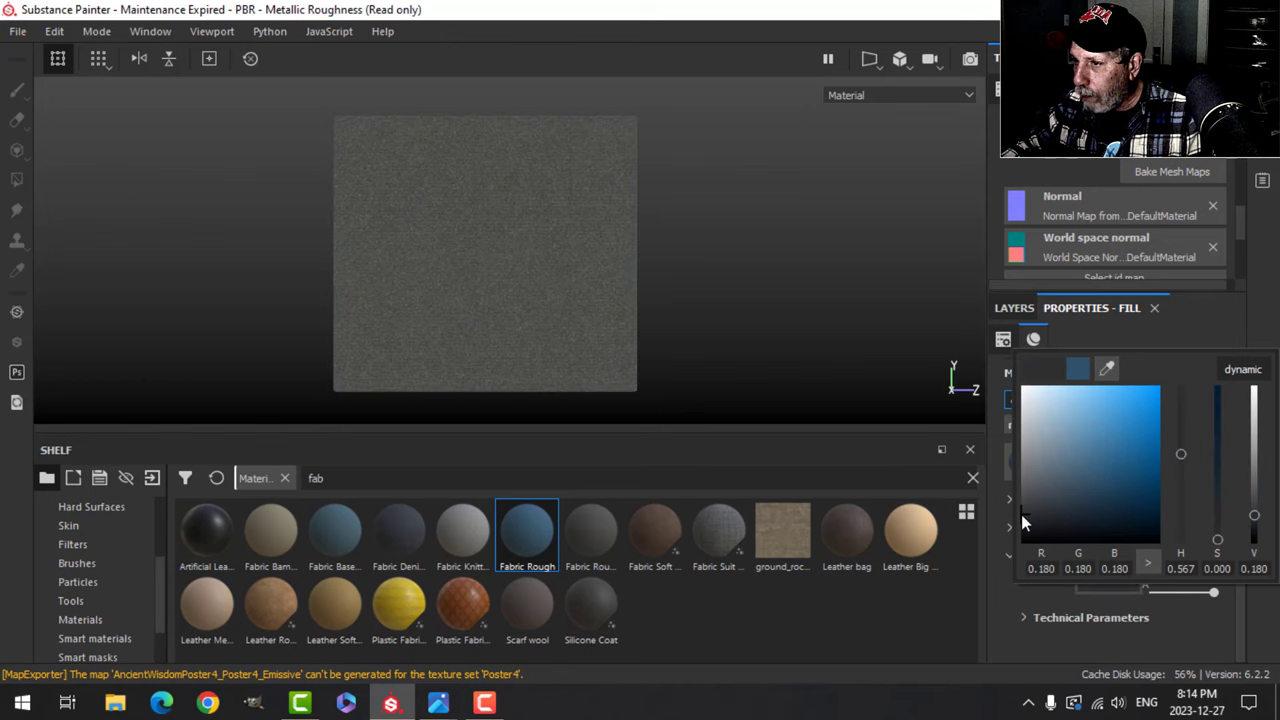
{"action": "left_click", "coordinate": [1019, 518]}
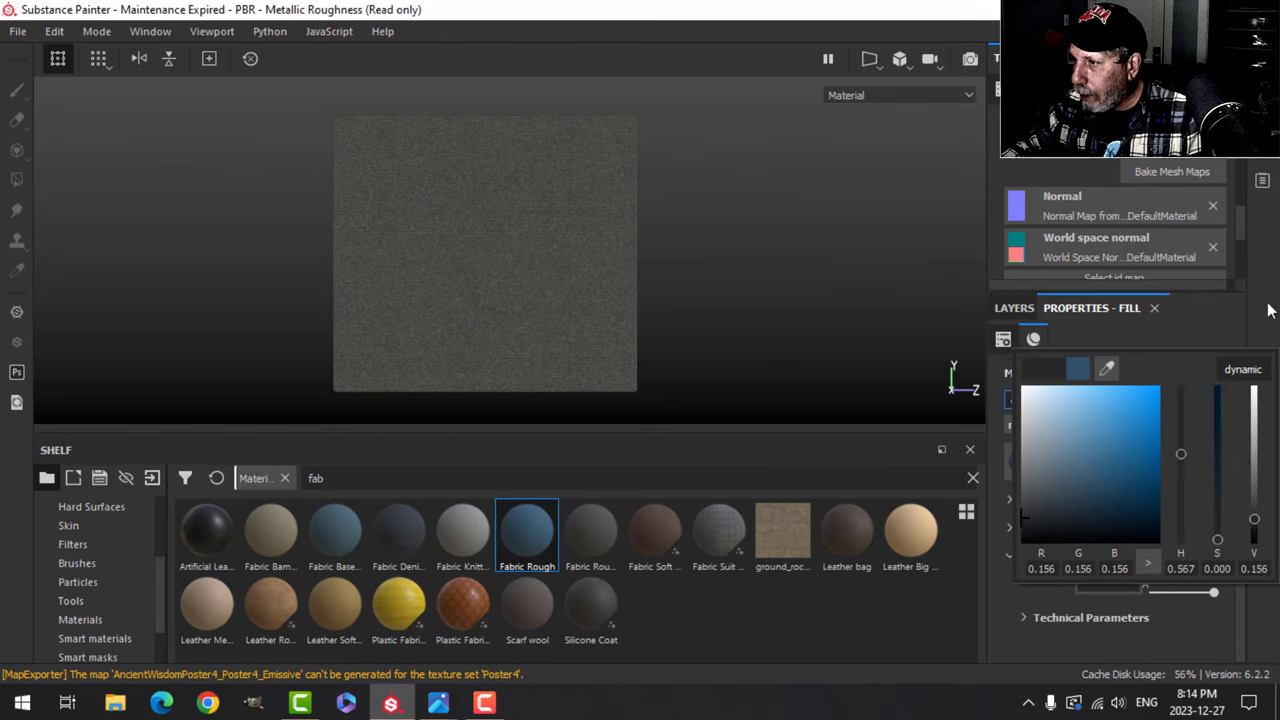
{"action": "left_click", "coordinate": [1268, 311]}
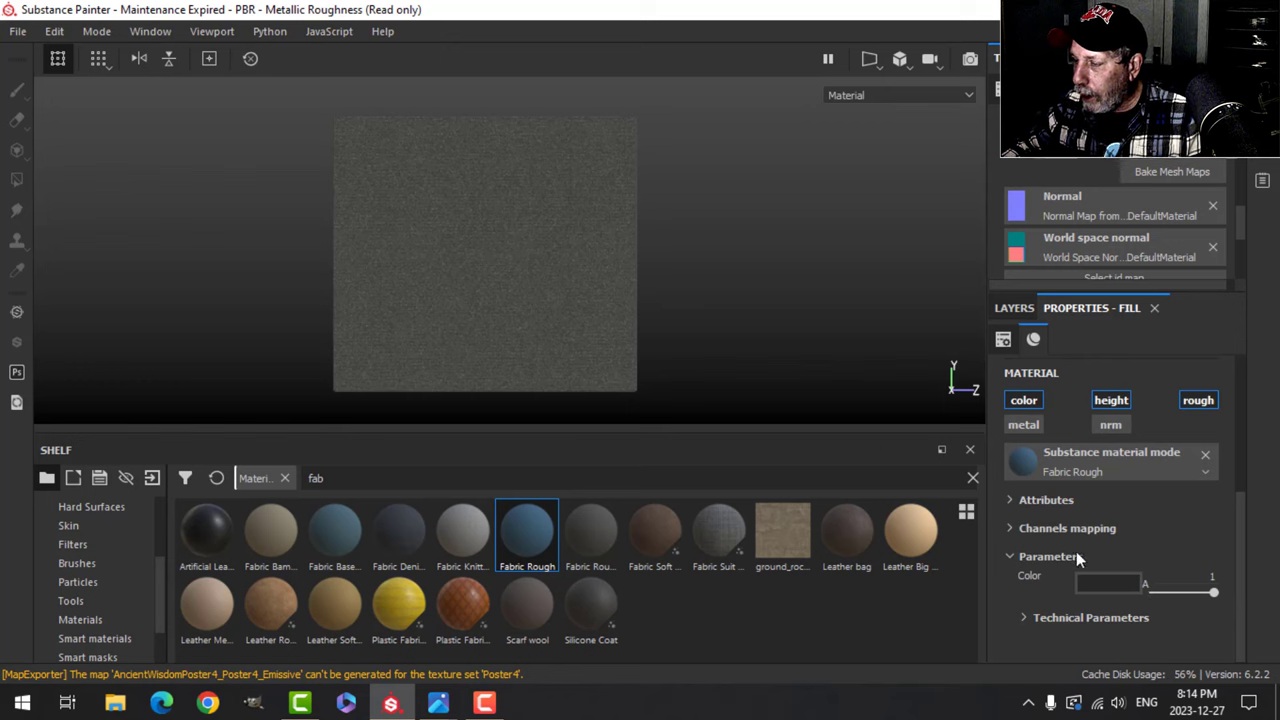
{"action": "left_click_drag", "start_coordinate": [515, 291], "coordinate": [405, 236], "text": "alt"}
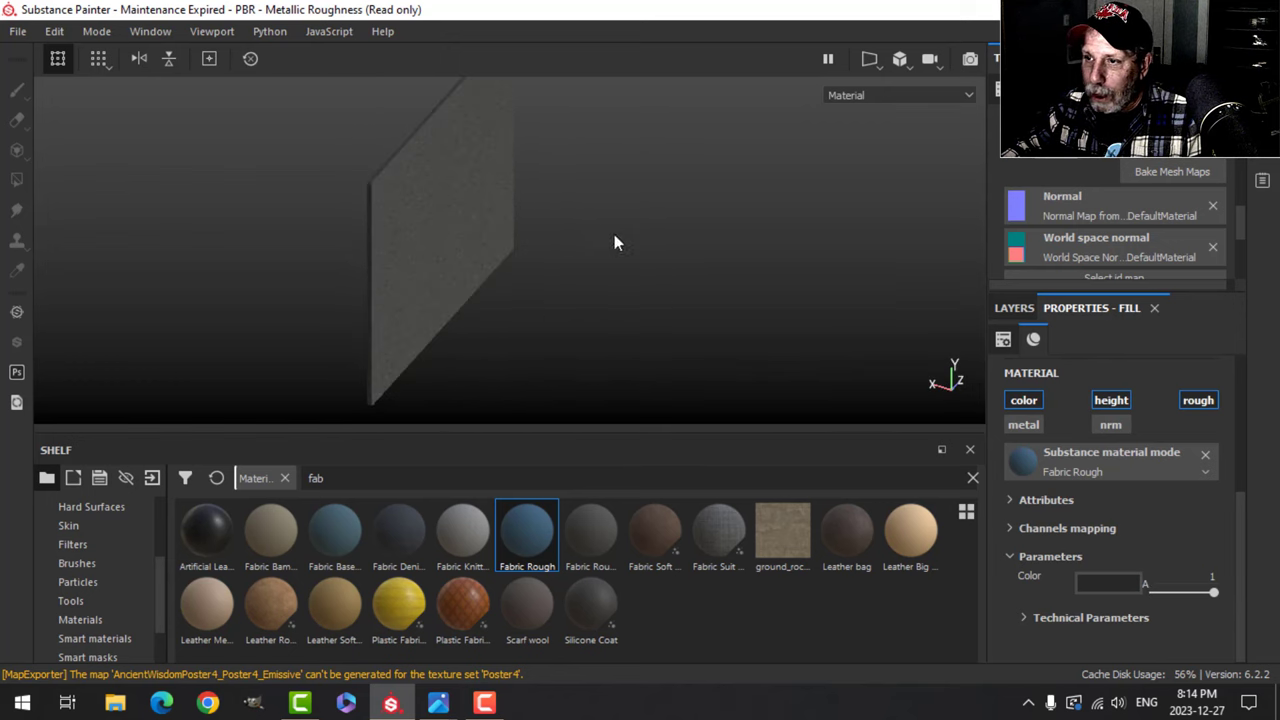
{"action": "left_click_drag", "start_coordinate": [614, 243], "coordinate": [434, 203], "text": "alt"}
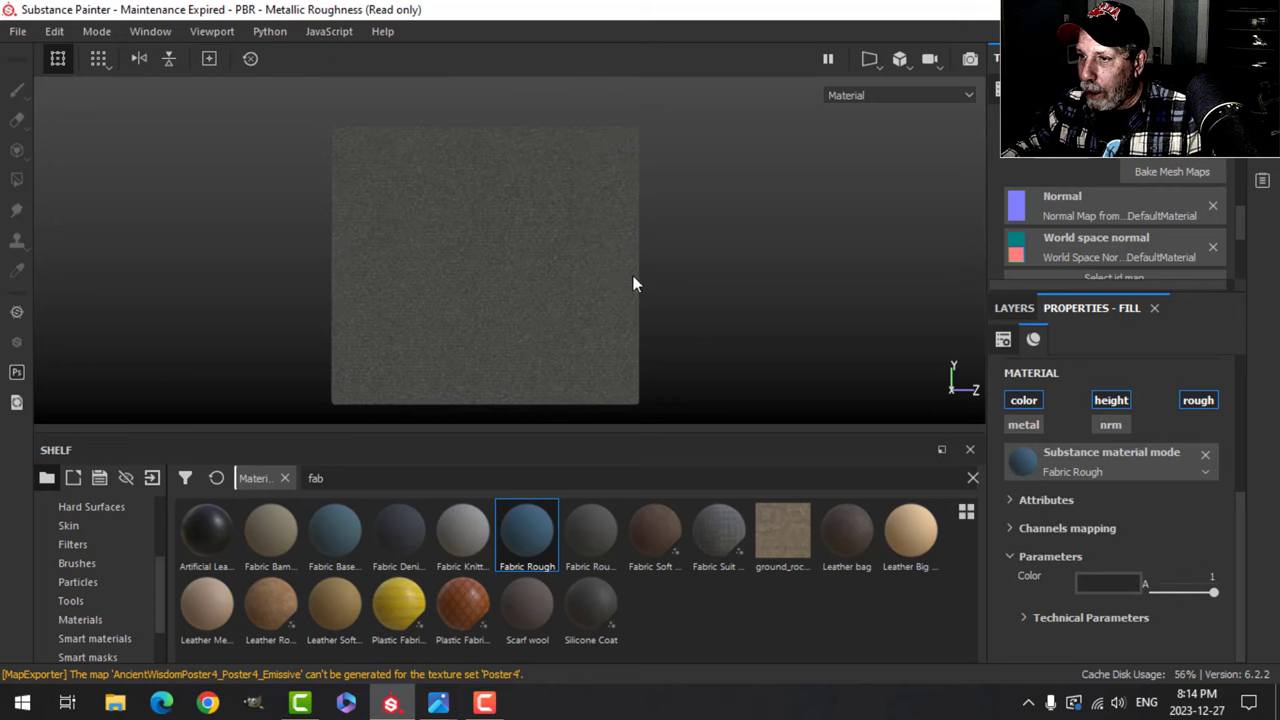
- Add a new fill layer above Fabric Rough
{"action": "left_click", "coordinate": [1013, 309]}
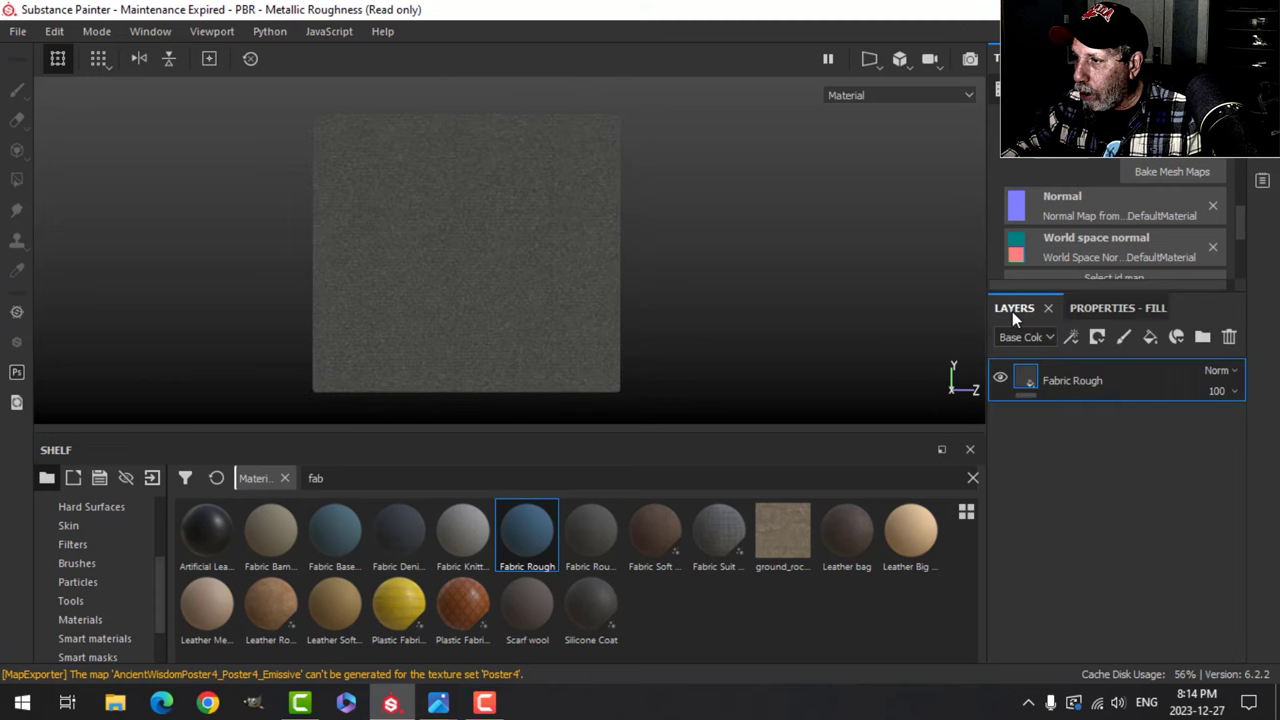
{"action": "left_click", "coordinate": [1150, 337]}
{"action": "left_click", "coordinate": [1117, 308]}
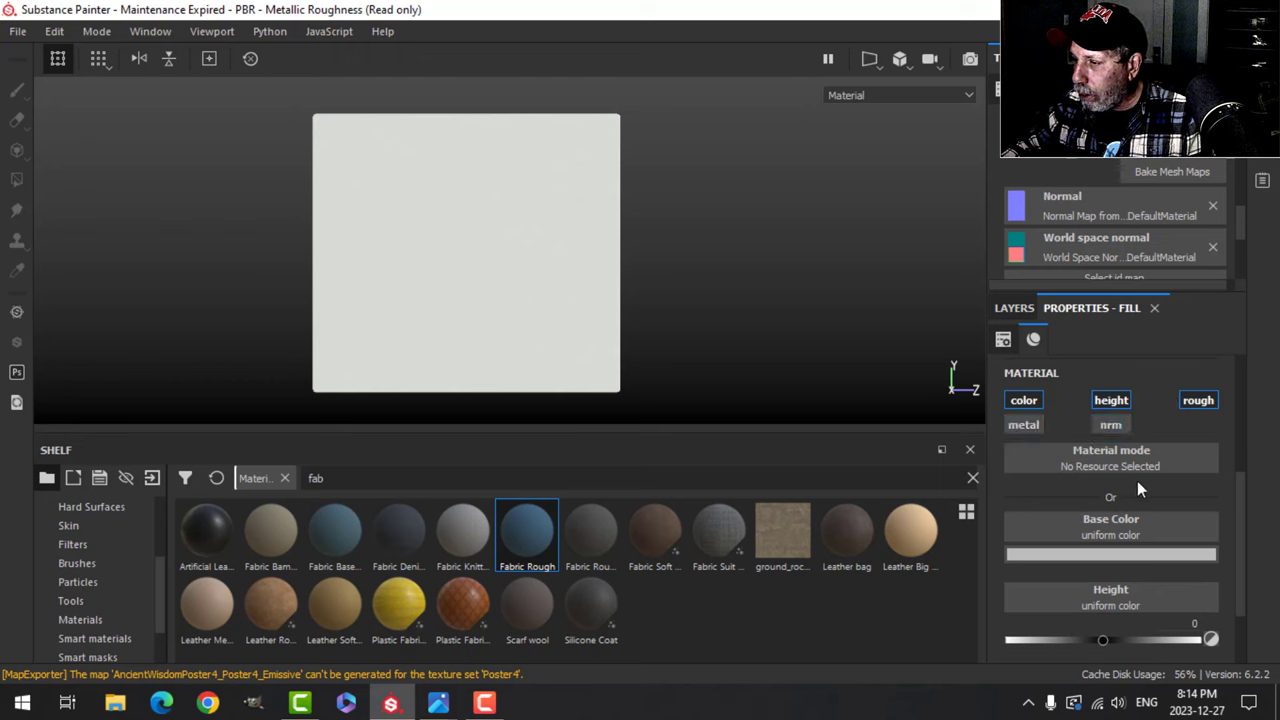
{"action": "scroll", "coordinate": [1136, 505], "scroll_direction": "down", "scroll_amount": 1}
{"action": "scroll", "coordinate": [1100, 525], "scroll_direction": "down", "scroll_amount": 1}
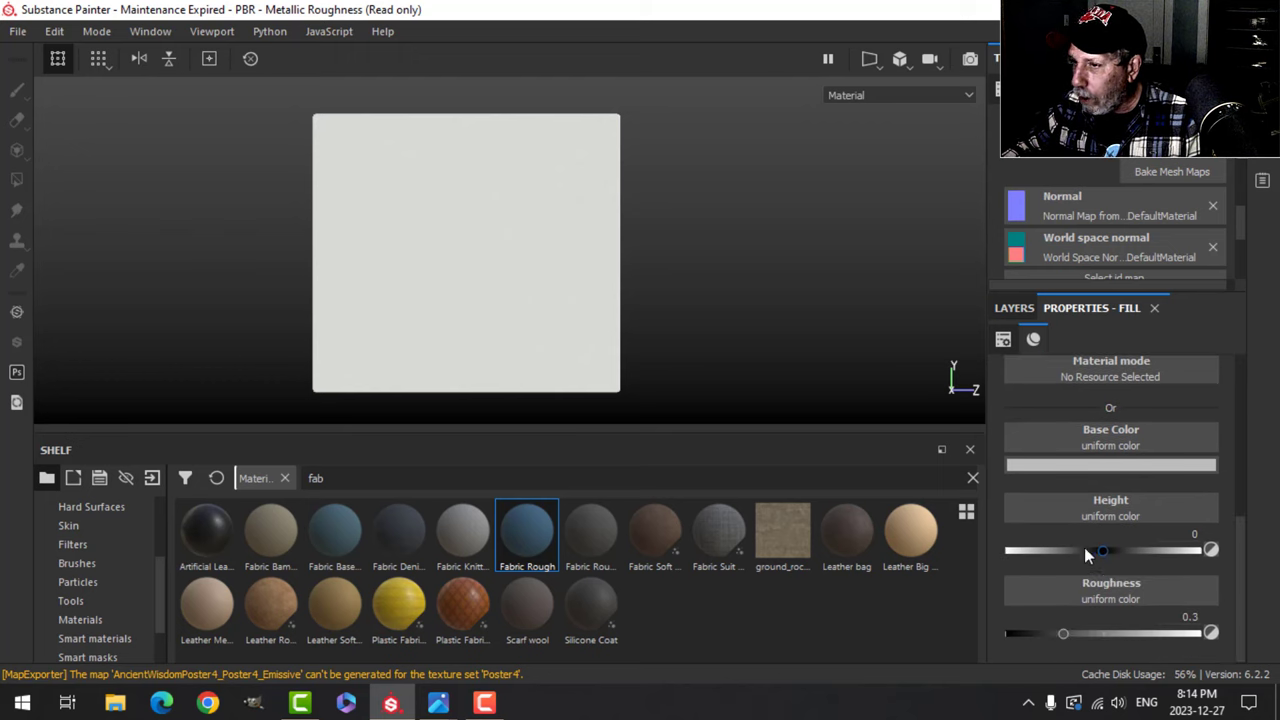
{"action": "scroll", "coordinate": [1118, 439], "scroll_direction": "up", "scroll_amount": 1}
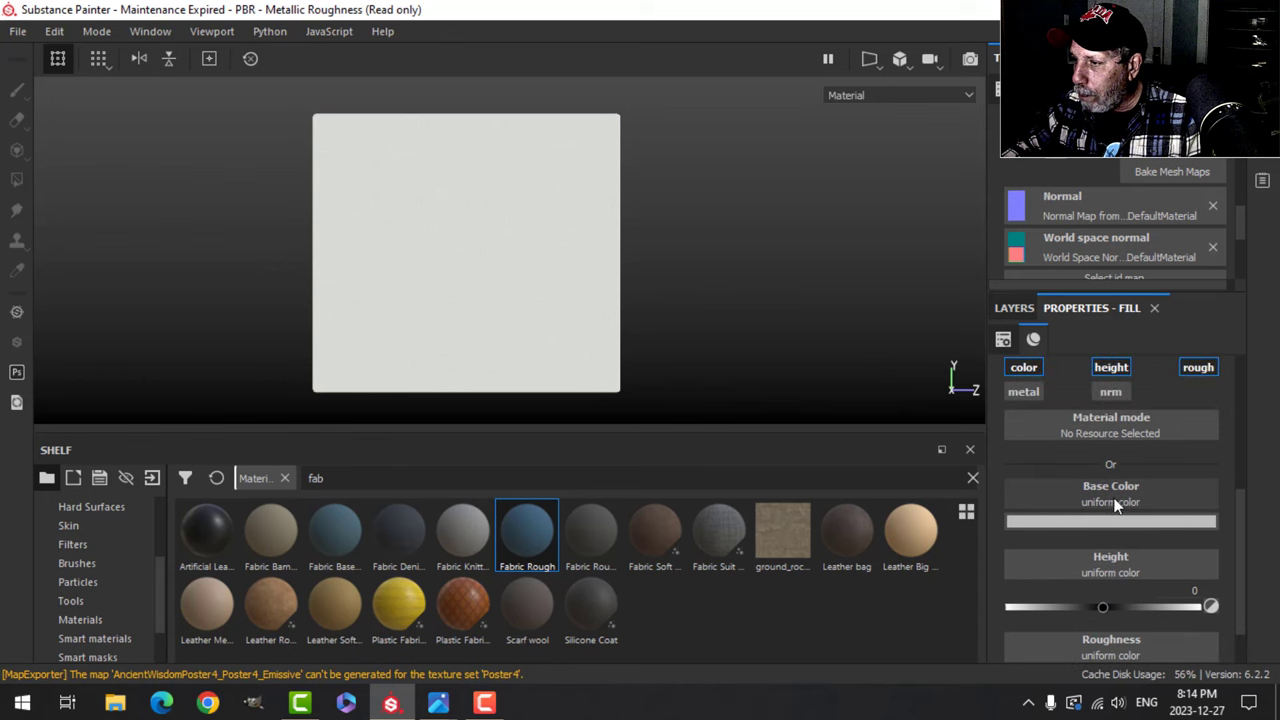
- Select ScrollsHebrew-studio.jpg from the ANCIENT WISDOM renders folder for import
{"action": "left_click", "coordinate": [150, 478]}
{"action": "left_click", "coordinate": [745, 99]}
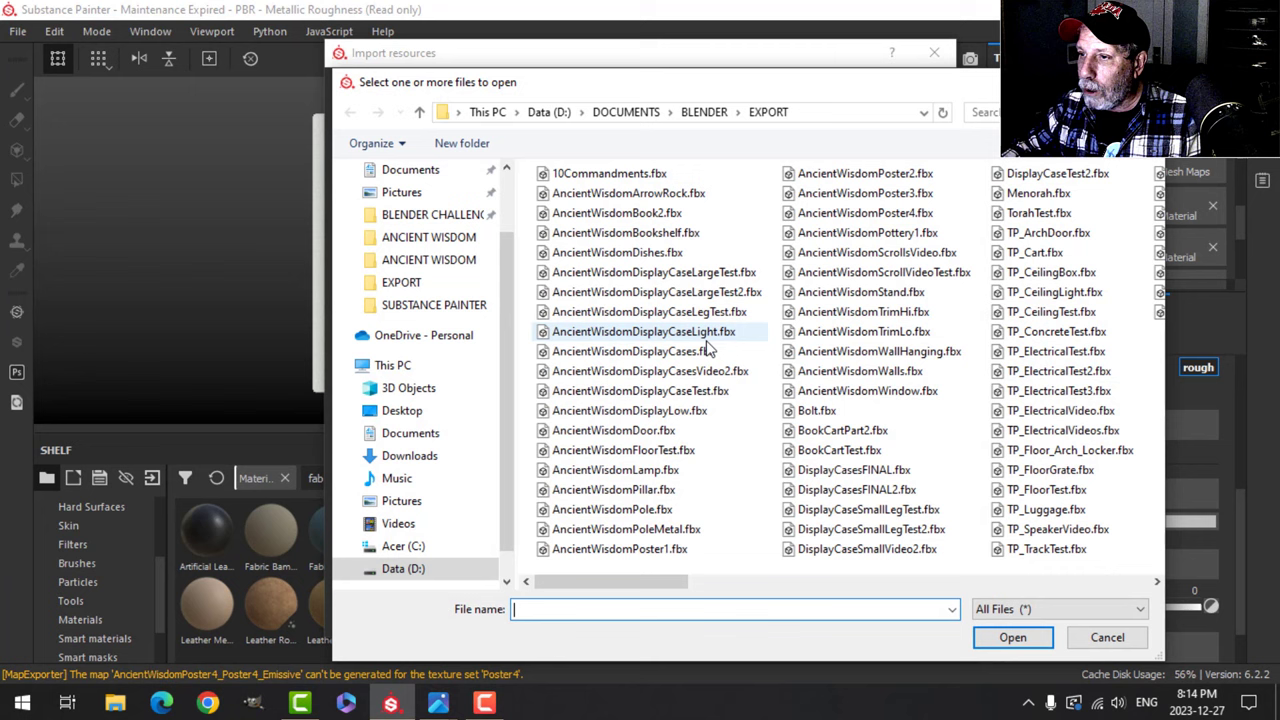
{"action": "left_click", "coordinate": [412, 240]}
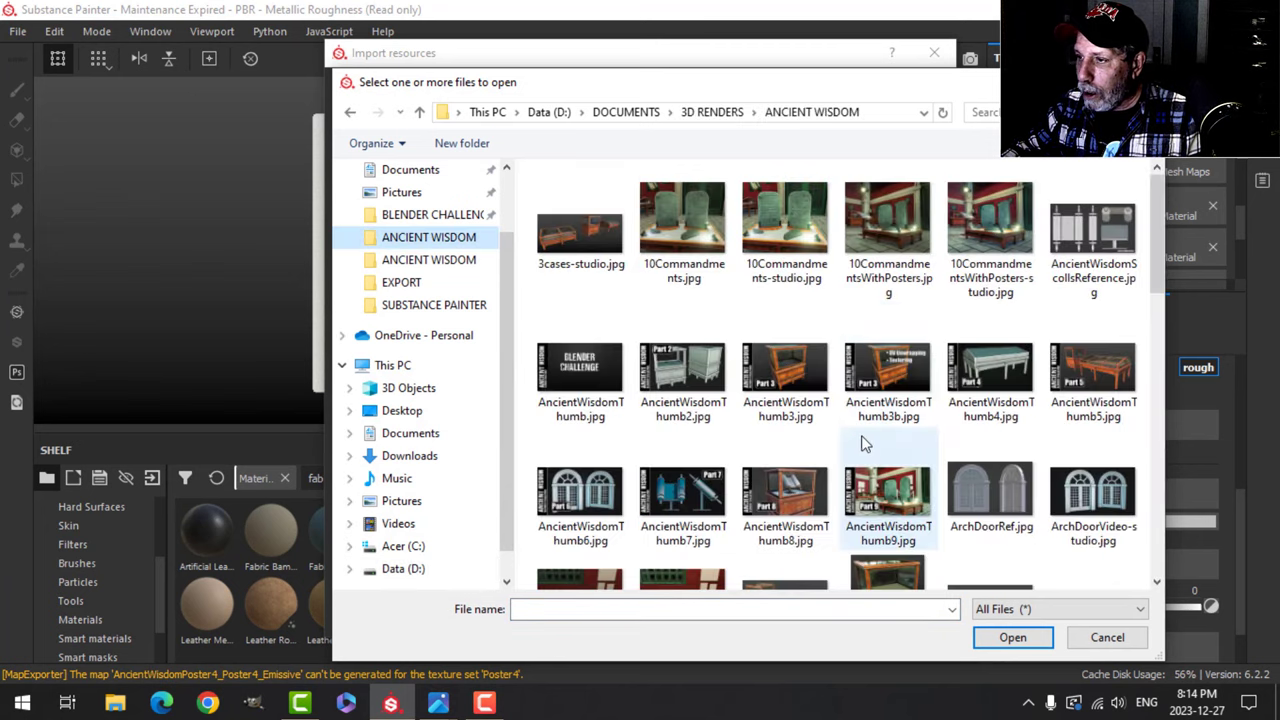
{"action": "scroll", "coordinate": [863, 440], "scroll_direction": "down", "scroll_amount": 3}
{"action": "scroll", "coordinate": [857, 425], "scroll_direction": "down", "scroll_amount": 5}
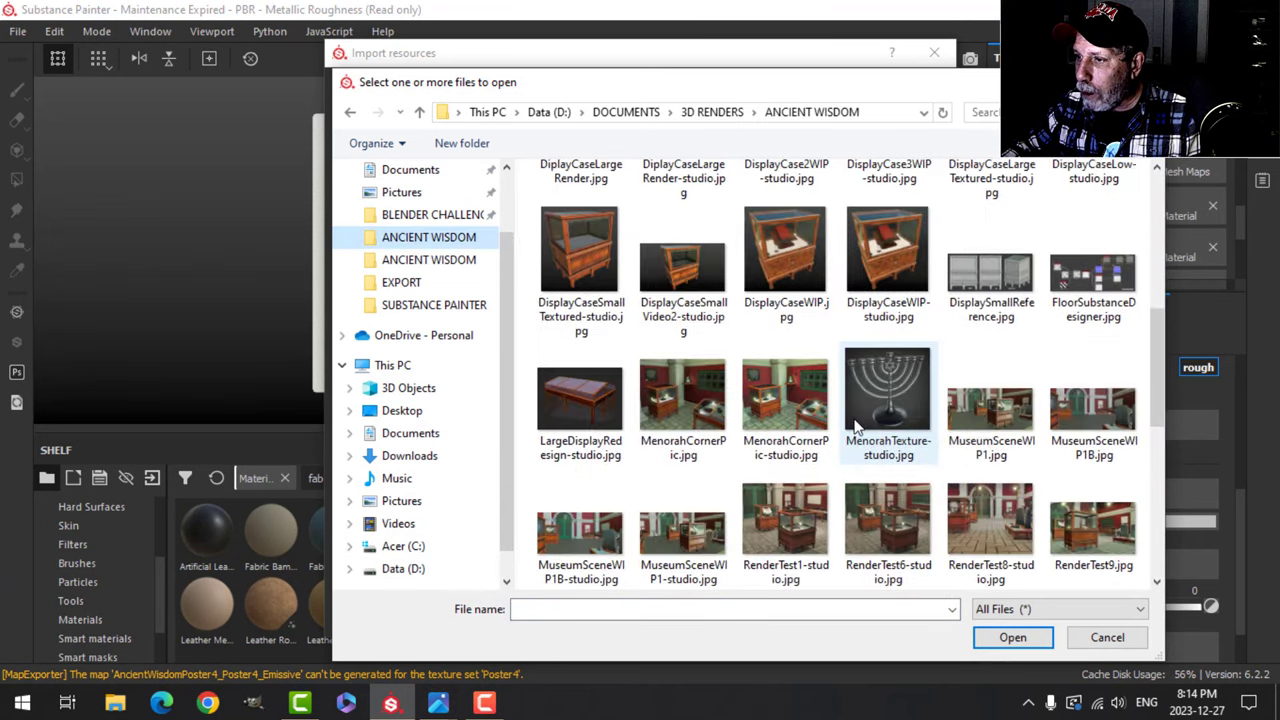
{"action": "left_click", "coordinate": [987, 505]}
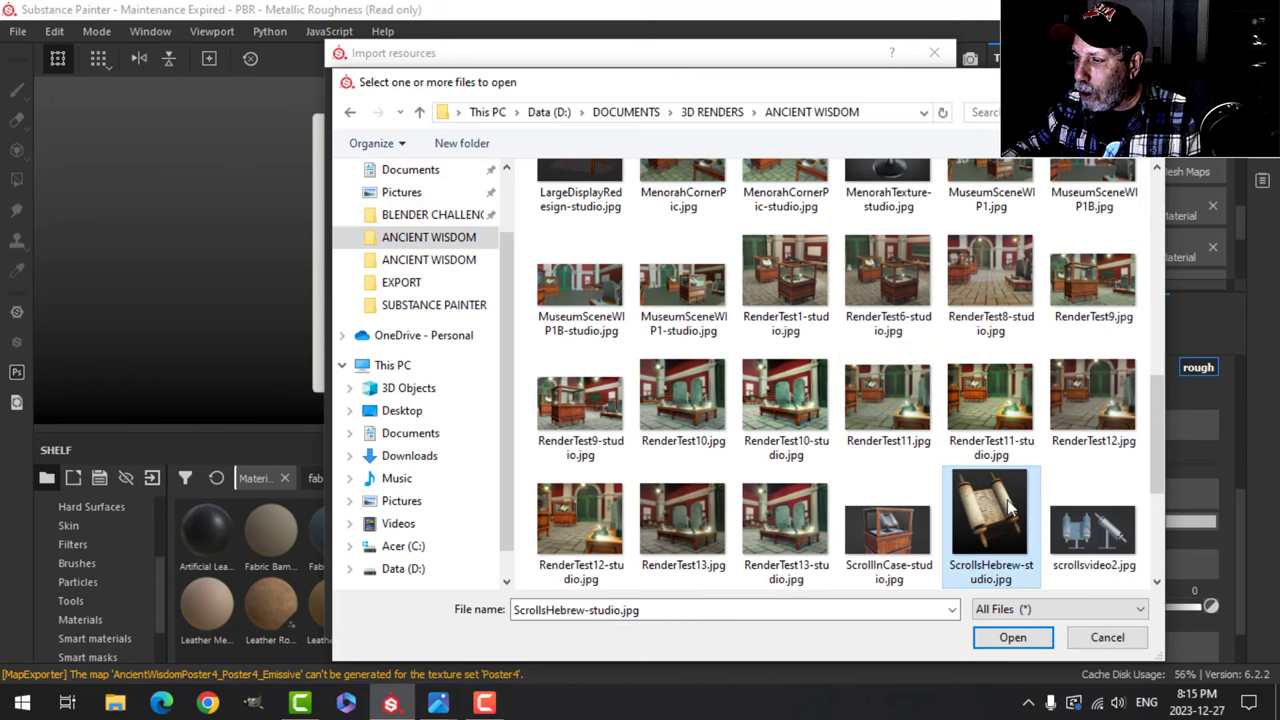
{"action": "left_click", "coordinate": [1012, 637]}
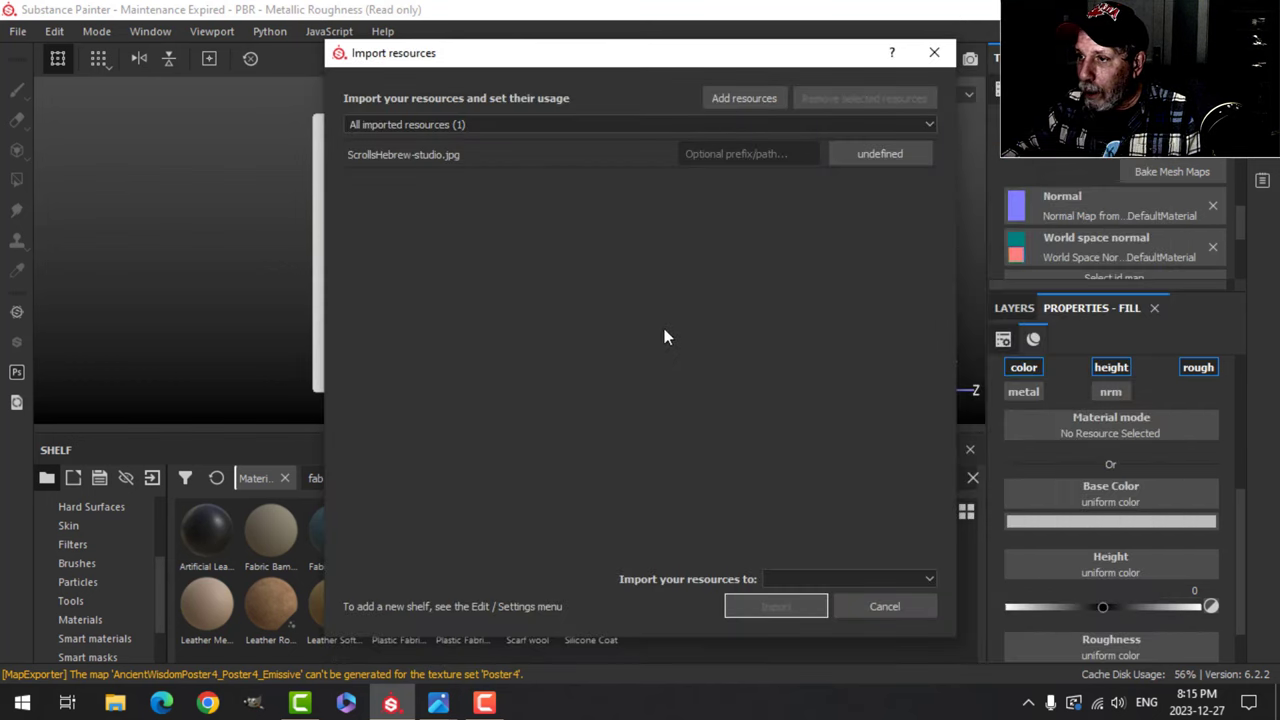
- Import the scroll image as a texture into the current session
{"action": "left_click", "coordinate": [871, 154]}
{"action": "left_click", "coordinate": [898, 222]}
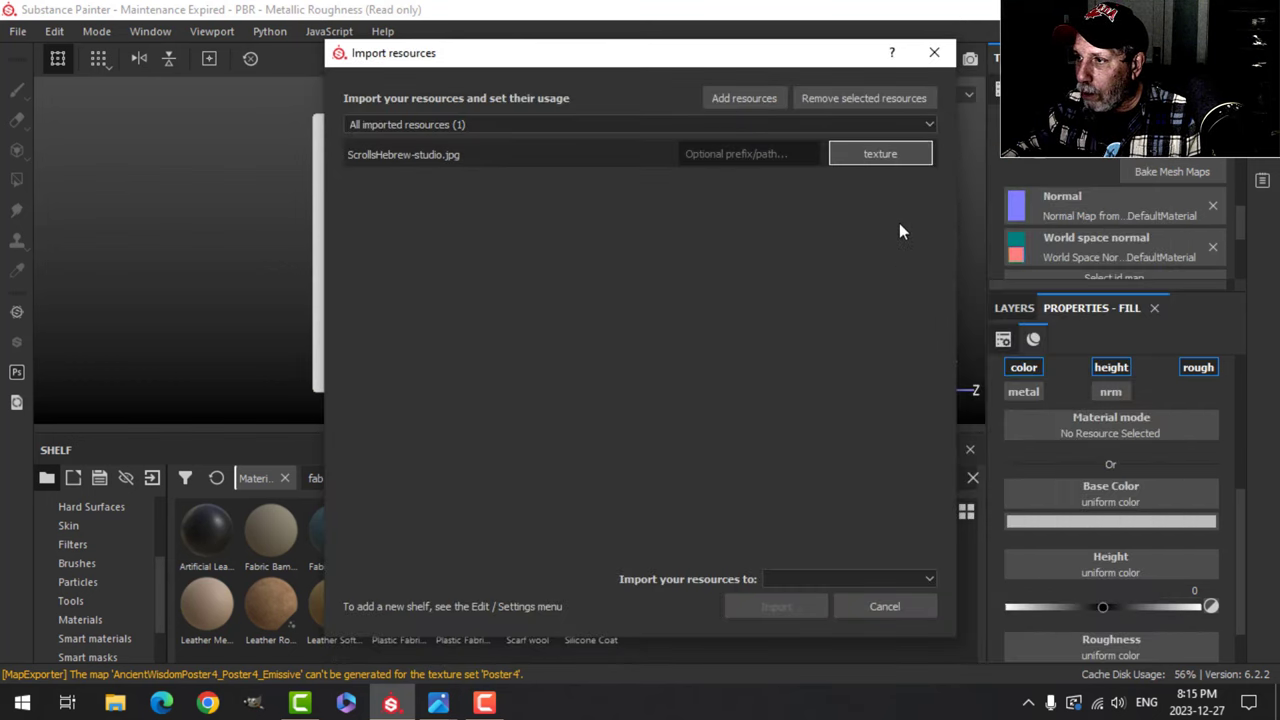
{"action": "left_click", "coordinate": [846, 579]}
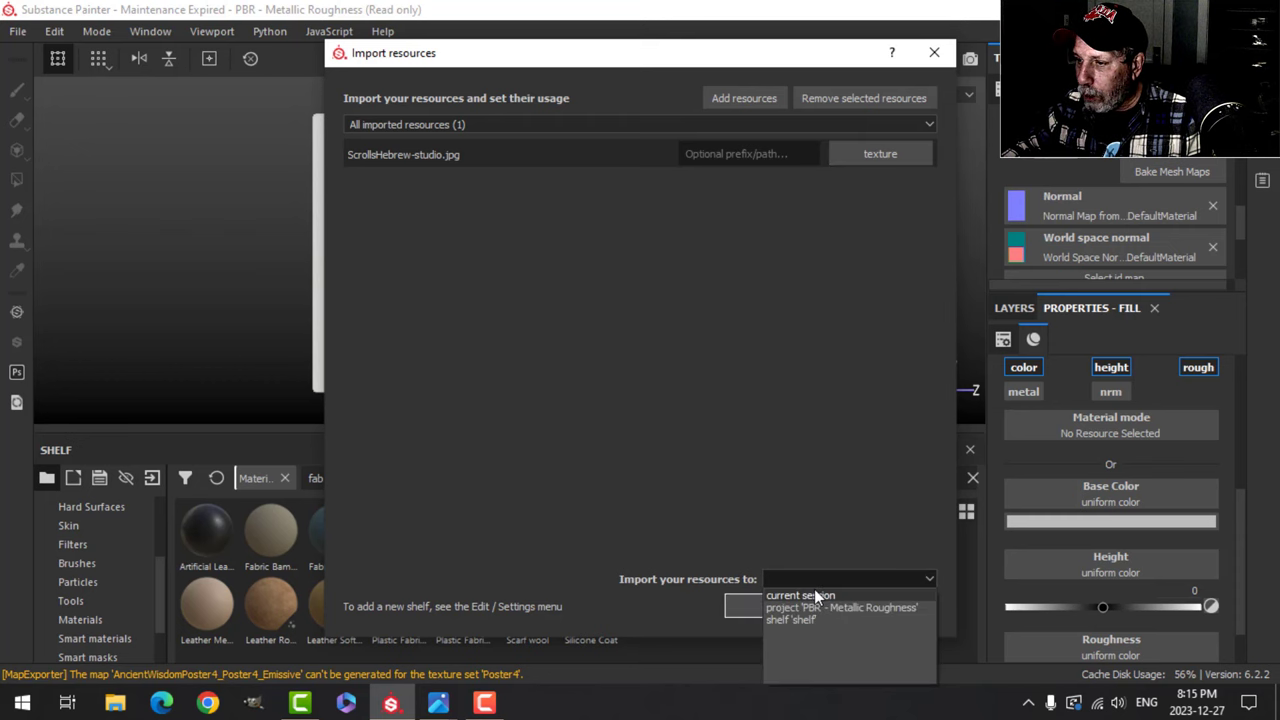
{"action": "left_click", "coordinate": [814, 591]}
{"action": "left_click", "coordinate": [777, 607]}
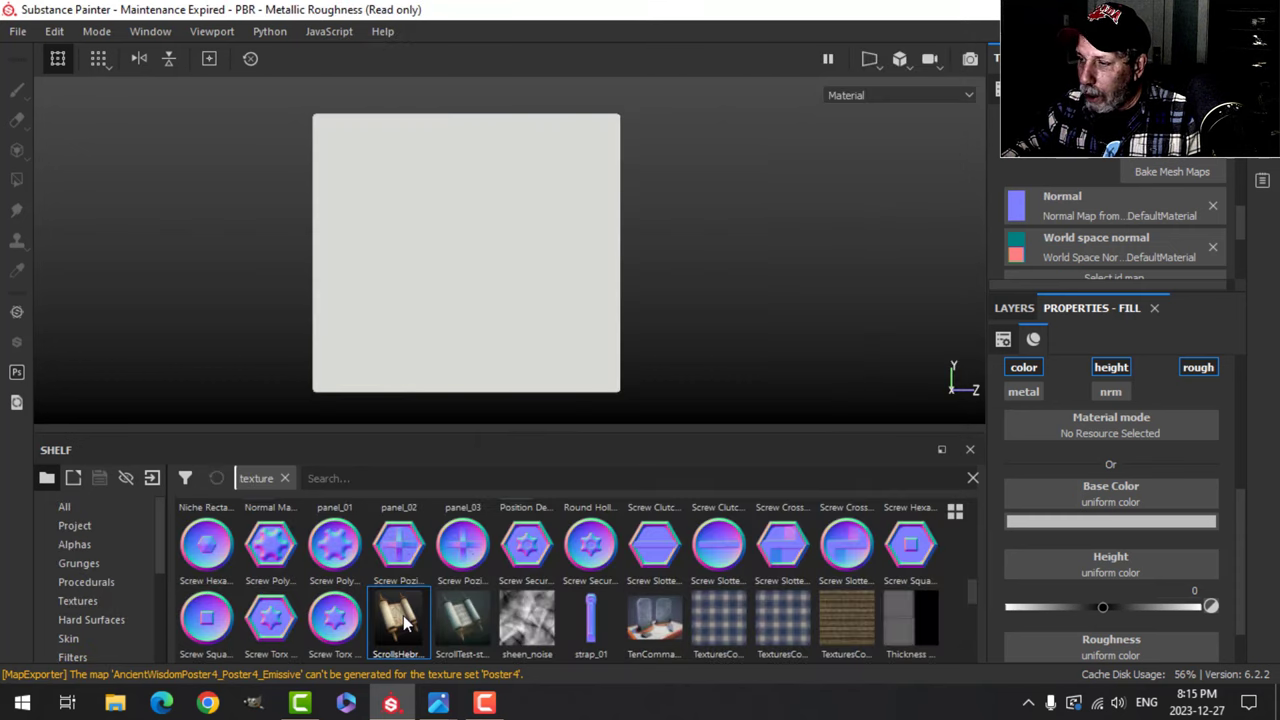
- Drop the ScrollsHebrew-studio texture onto Fill layer 1's Base Color slot
{"action": "left_click_drag", "start_coordinate": [405, 622], "coordinate": [1130, 521]}
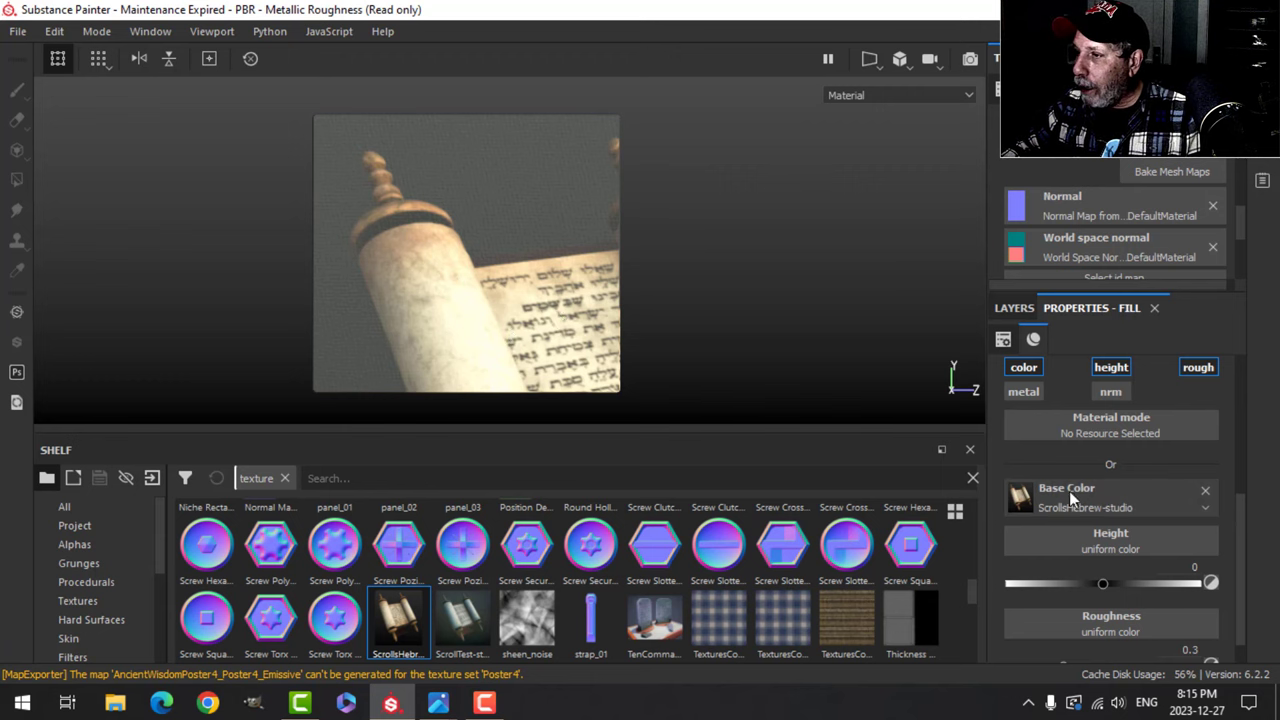
{"action": "left_click", "coordinate": [1014, 308]}
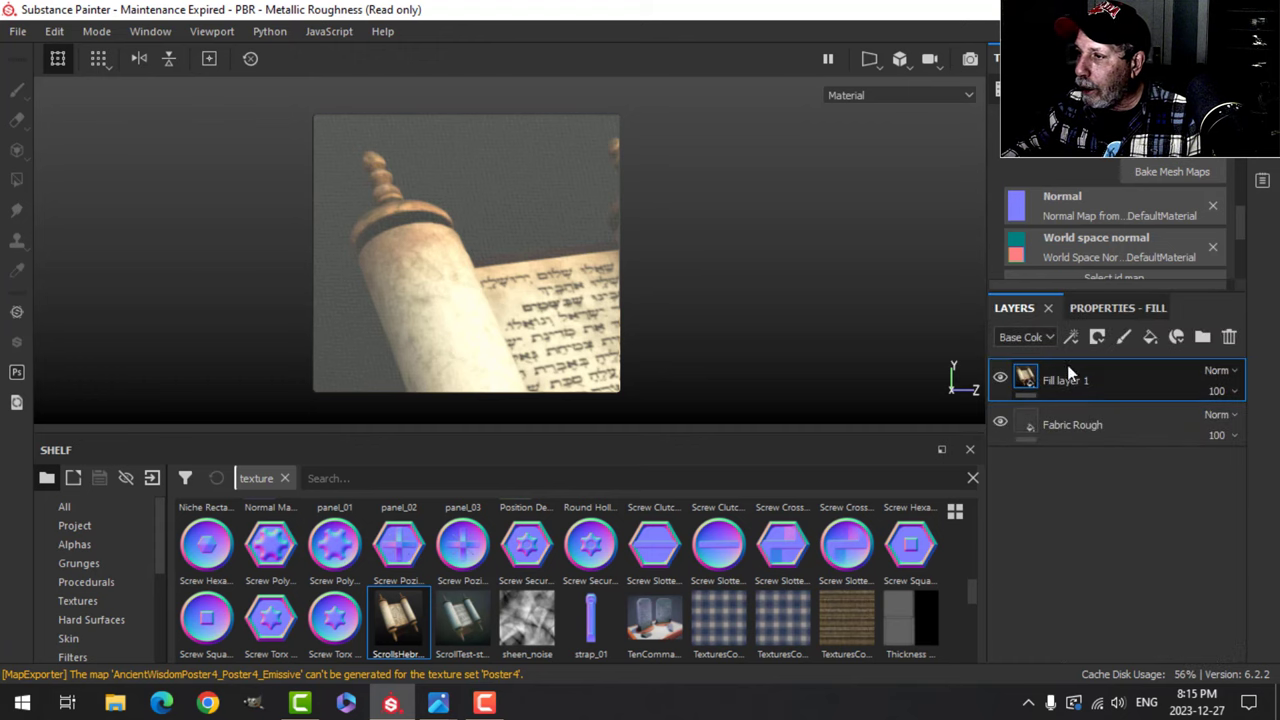
{"action": "left_click", "coordinate": [1078, 337]}
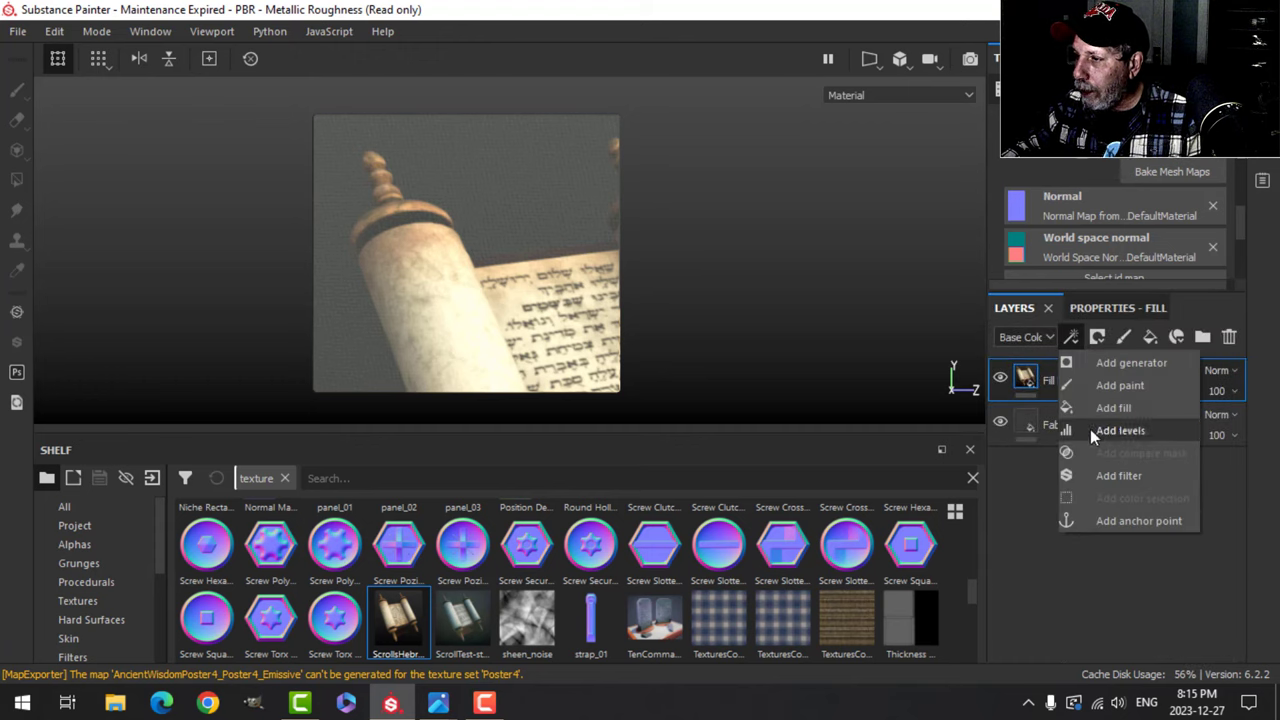
- Add a black mask to the scroll layer and fill it over the plane with UV-chunk Polygon Fill
{"action": "left_click", "coordinate": [1097, 337]}
{"action": "left_click", "coordinate": [1097, 337]}
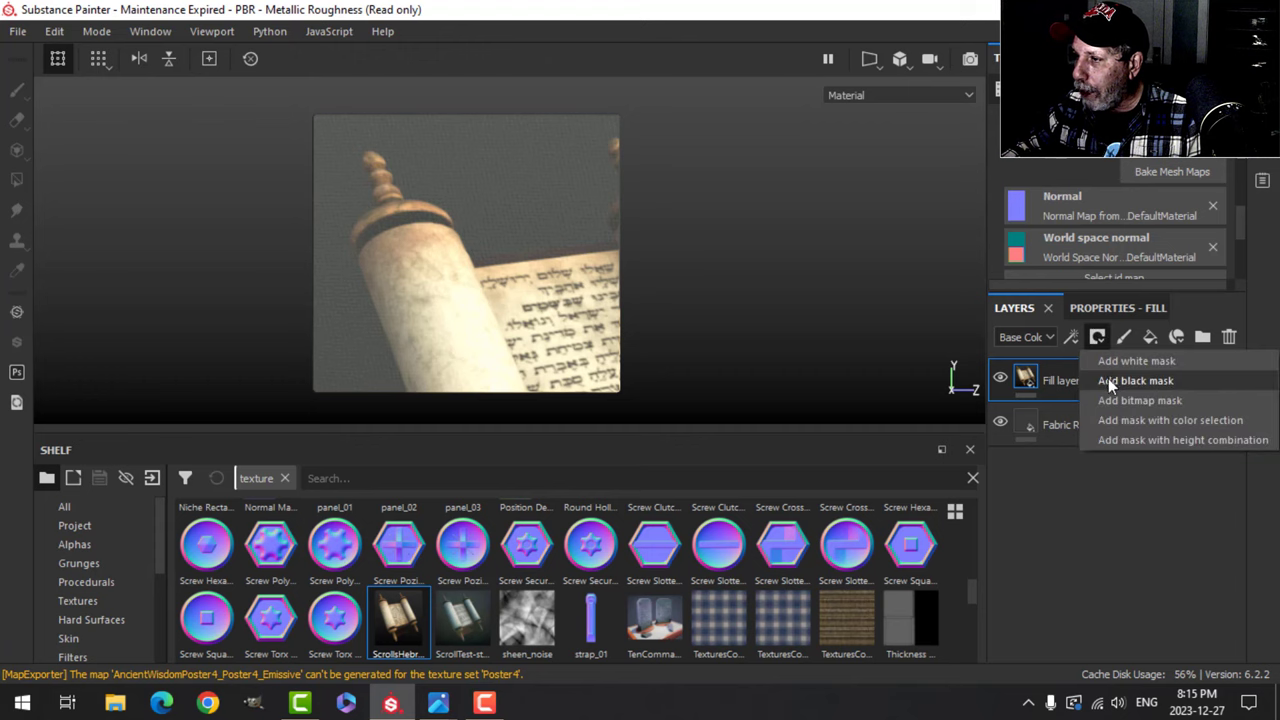
{"action": "left_click", "coordinate": [866, 380]}
{"action": "left_click_drag", "start_coordinate": [635, 296], "coordinate": [348, 151], "text": "alt"}
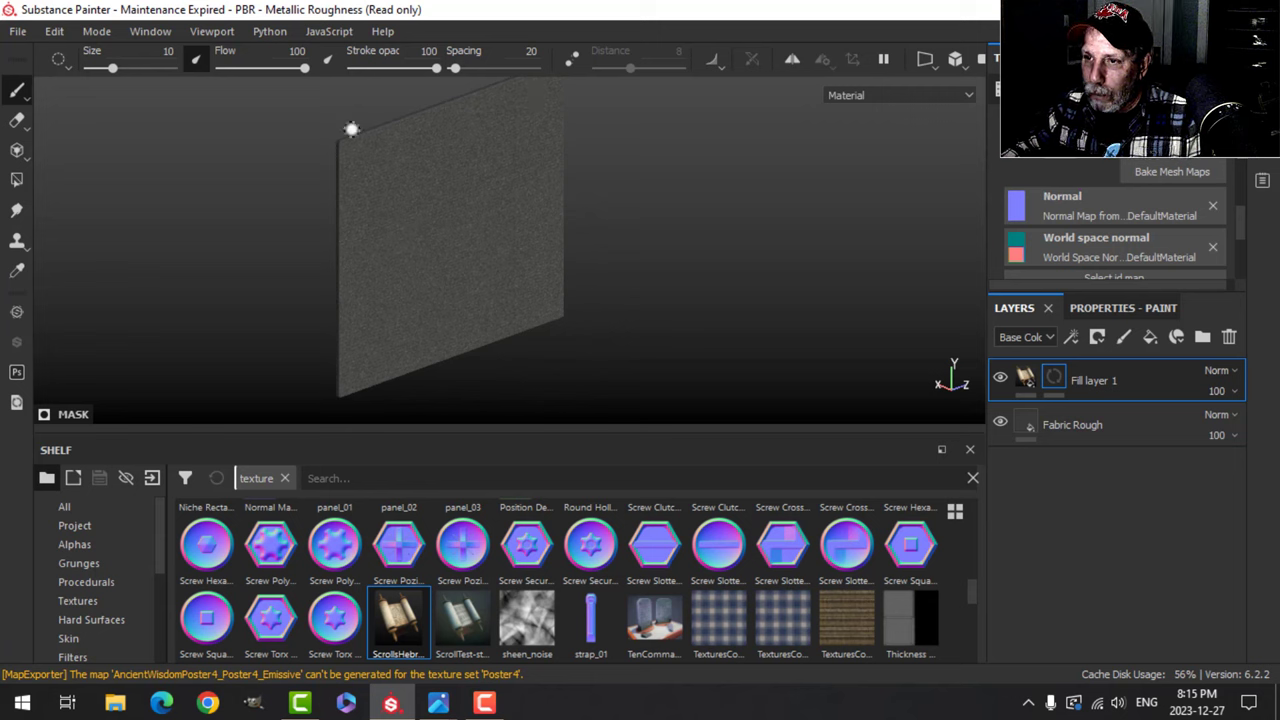
{"action": "left_click", "coordinate": [16, 179]}
{"action": "left_click", "coordinate": [1120, 308]}
{"action": "key", "text": "4"}
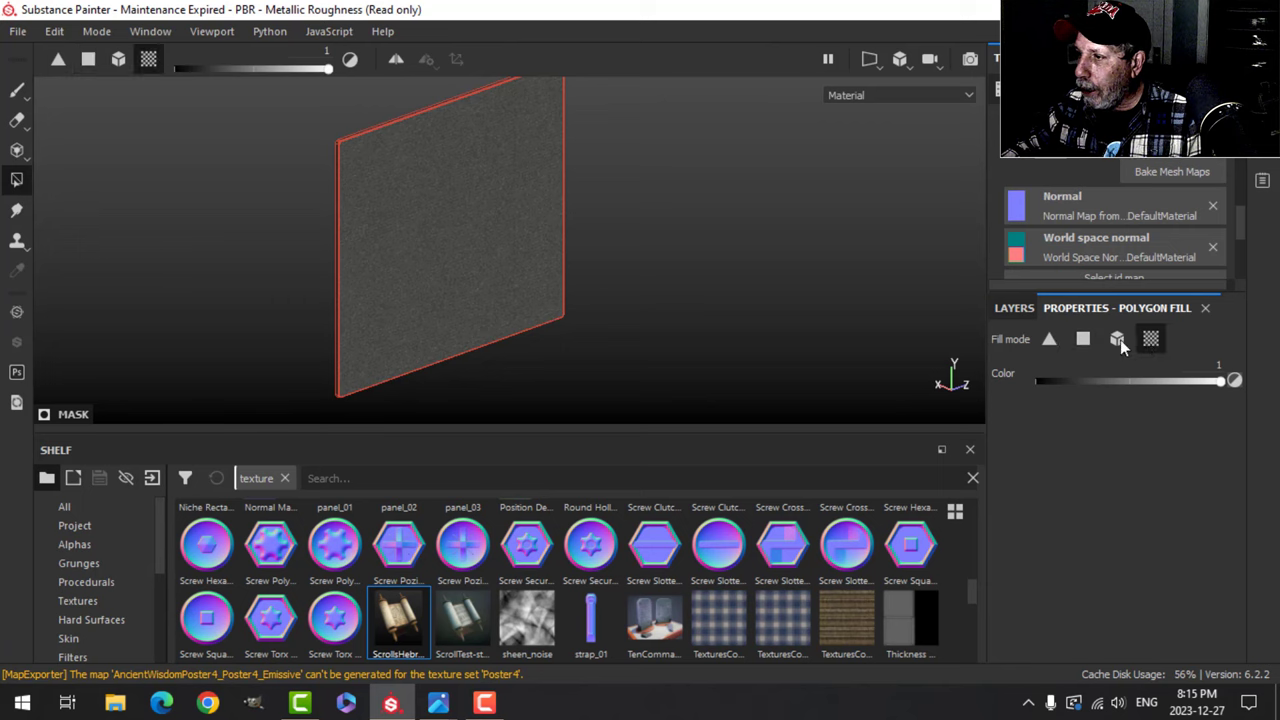
{"action": "left_click", "coordinate": [497, 197]}
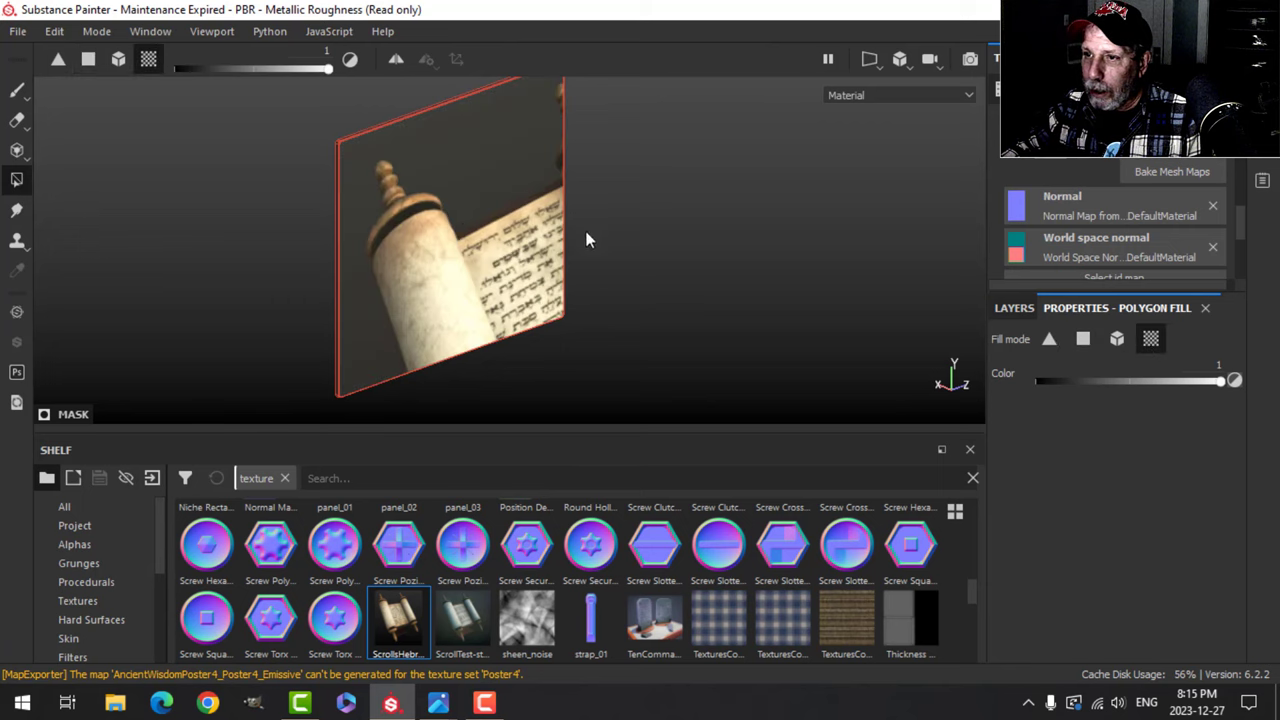
- Switch back to the brush tool and reselect Fill layer 1
{"action": "left_click", "coordinate": [18, 92]}
{"action": "mouse_move", "coordinate": [260, 200]}
{"action": "left_mouse_down", "text": "alt"}
{"action": "mouse_move", "coordinate": [318, 187]}
{"action": "mouse_move", "coordinate": [437, 218]}
{"action": "mouse_move", "coordinate": [352, 137]}
{"action": "left_mouse_up", "text": "alt"}
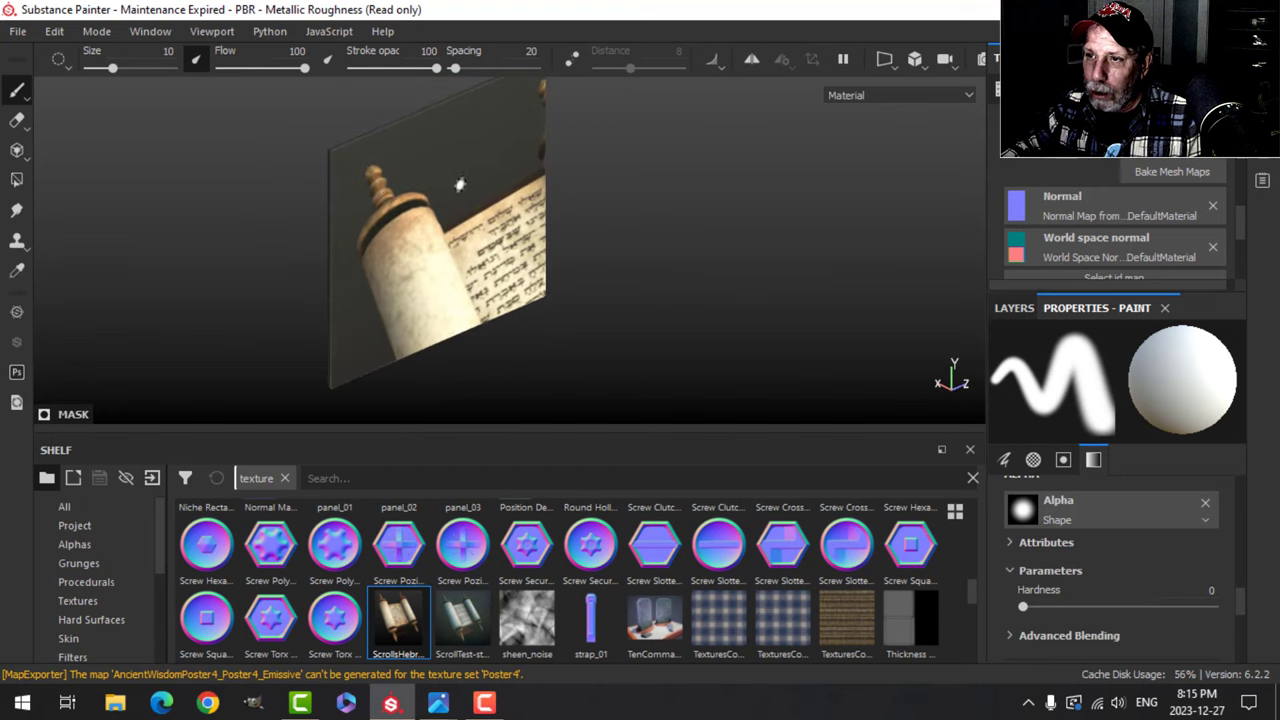
{"action": "left_click_drag", "start_coordinate": [460, 185], "coordinate": [478, 226], "text": "alt"}
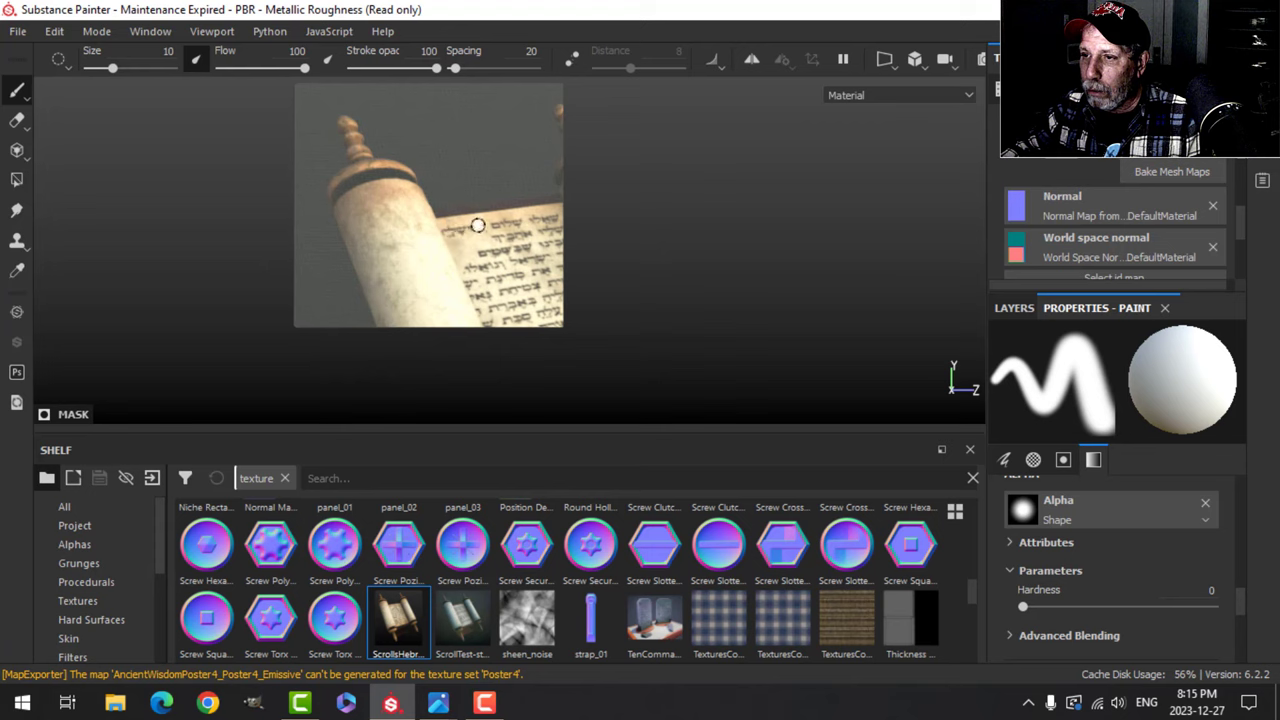
{"action": "middle_click_drag", "start_coordinate": [478, 226], "coordinate": [557, 241], "text": "alt"}
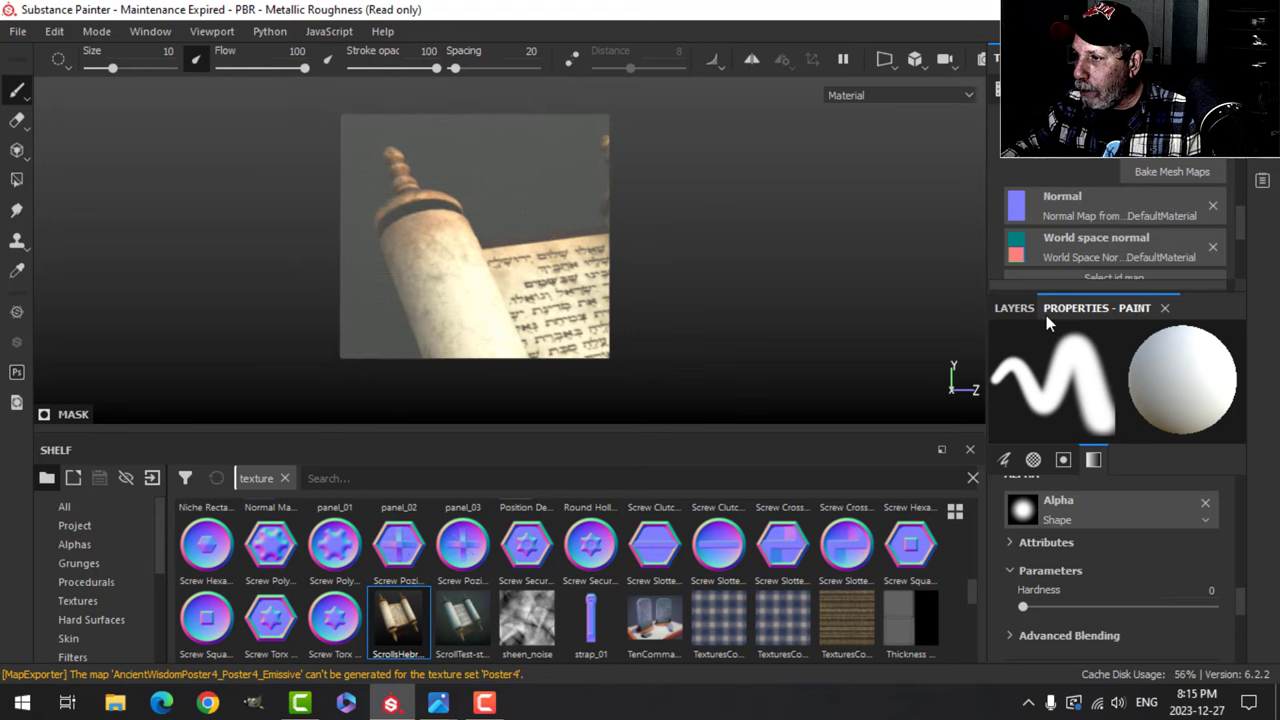
{"action": "left_click", "coordinate": [1015, 308]}
{"action": "left_click", "coordinate": [1030, 382]}
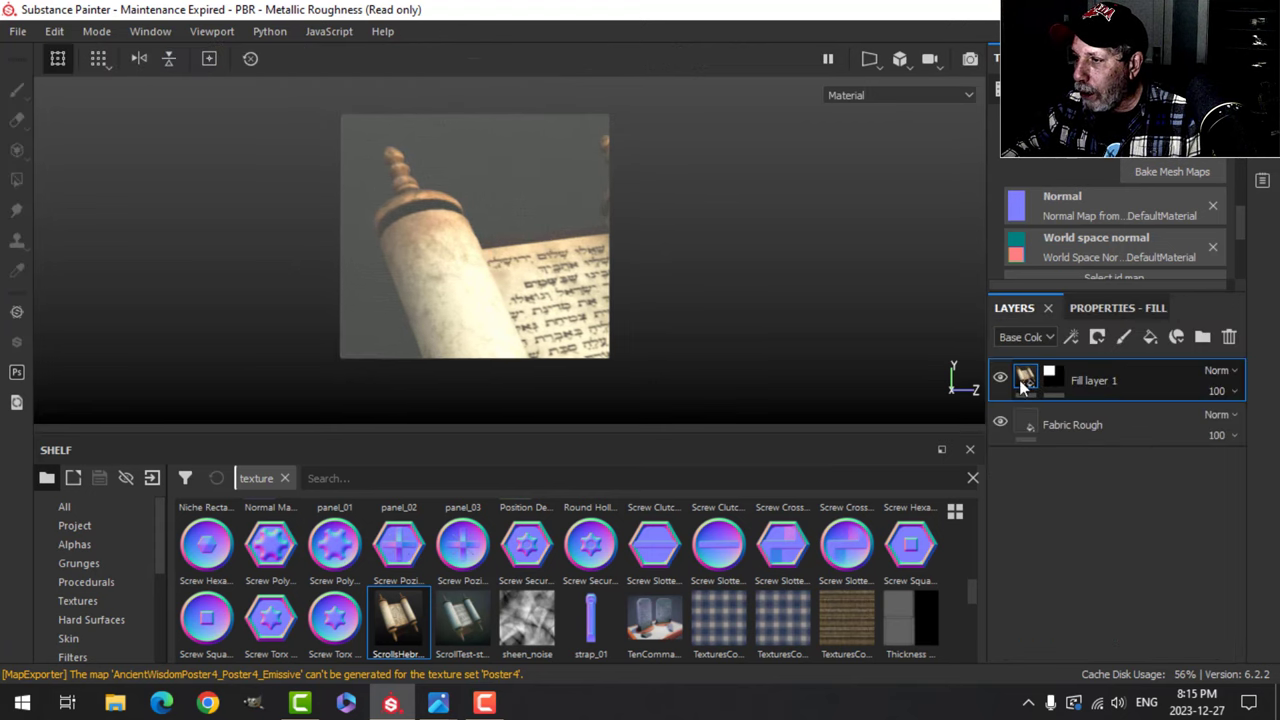
{"action": "left_click", "coordinate": [1110, 308]}
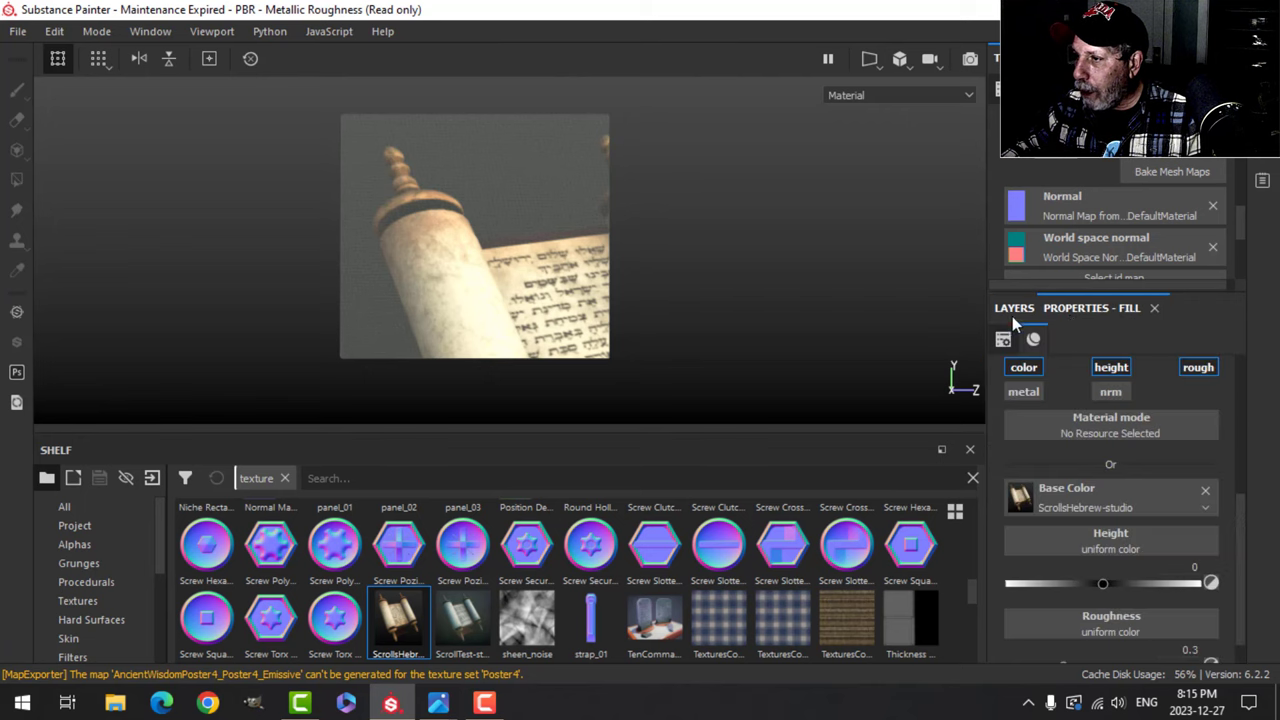
{"action": "left_click", "coordinate": [1013, 310]}
{"action": "left_click", "coordinate": [1071, 337]}
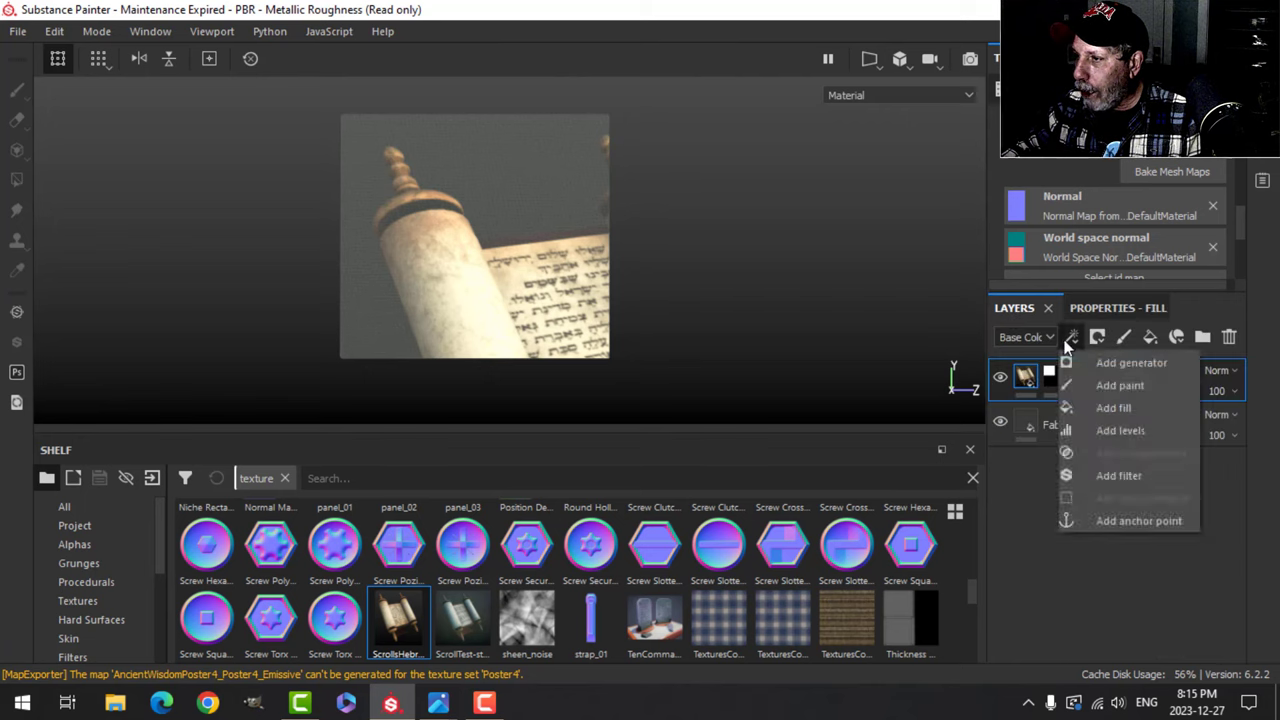
- Add a Transform filter to the scroll layer
{"action": "left_click", "coordinate": [1090, 474]}
{"action": "left_click", "coordinate": [1126, 309]}
{"action": "left_click", "coordinate": [1128, 390]}
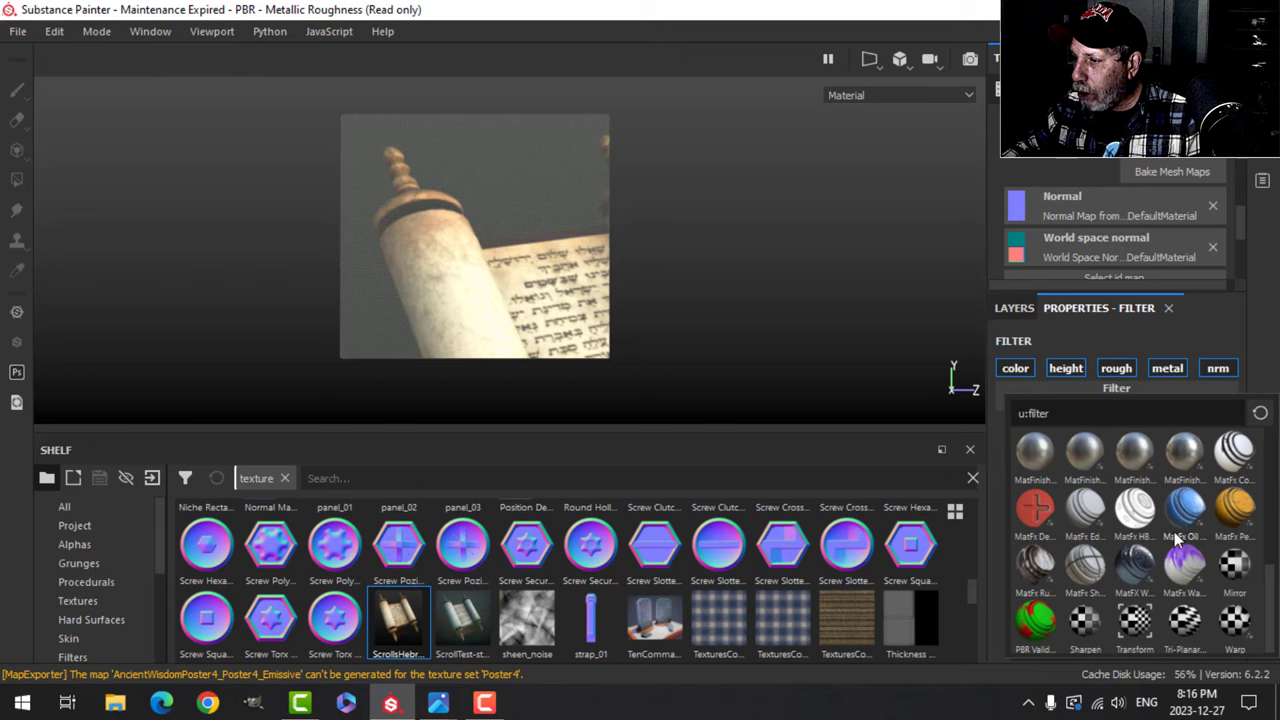
{"action": "left_click", "coordinate": [1133, 621]}
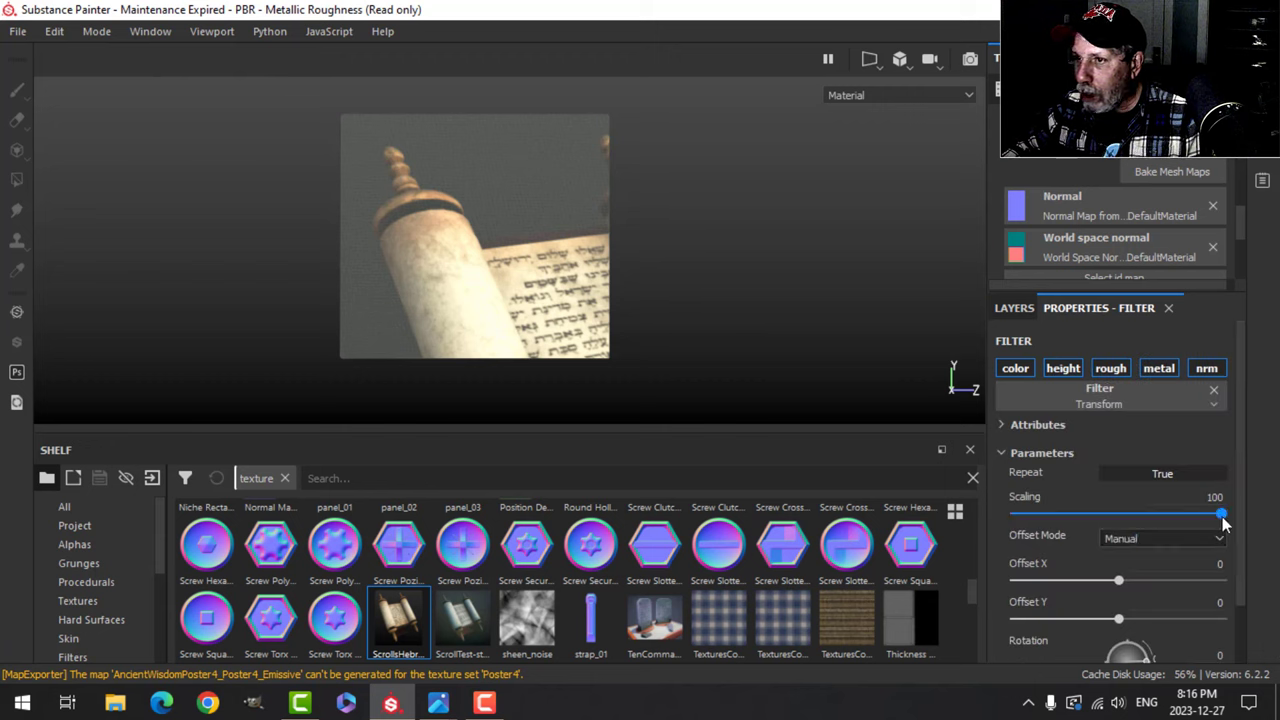
- Scale the scroll image to 52 and offset it to X 0.21, Y 0.25
{"action": "left_click_drag", "start_coordinate": [1222, 522], "coordinate": [1190, 497]}
{"action": "left_click_drag", "start_coordinate": [1118, 580], "coordinate": [1129, 621]}
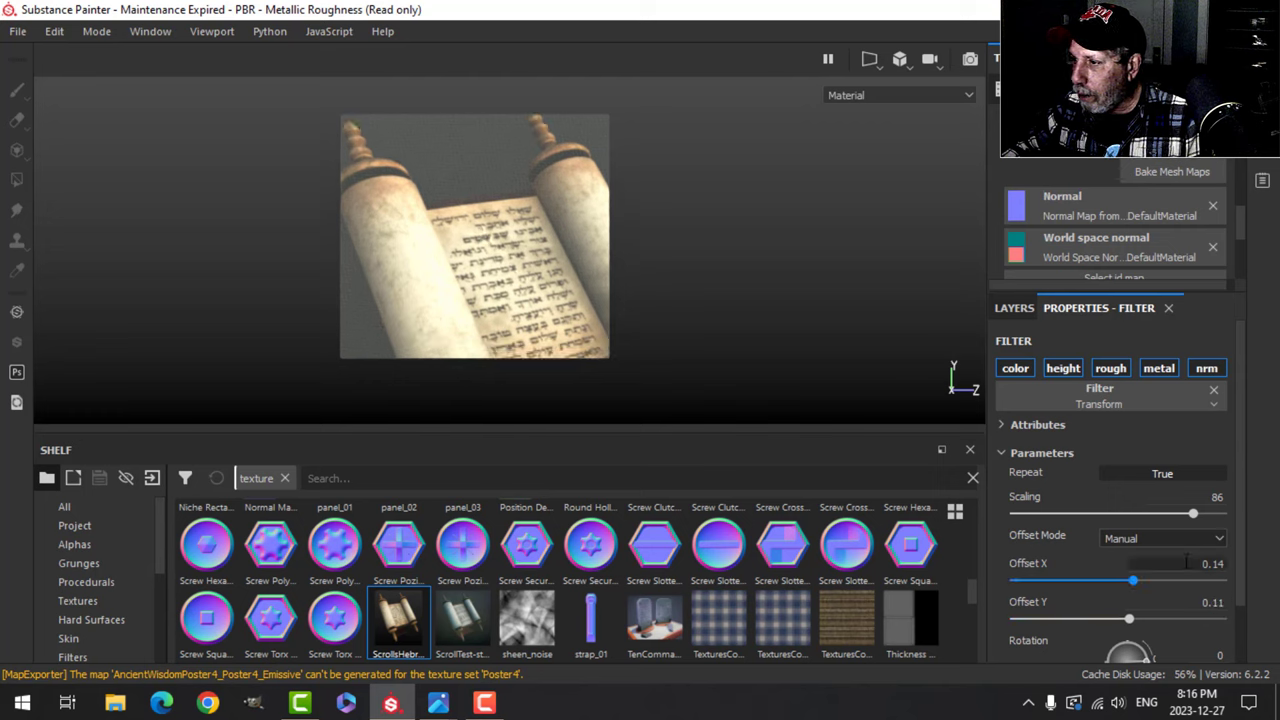
{"action": "left_click_drag", "start_coordinate": [1194, 518], "coordinate": [1150, 516]}
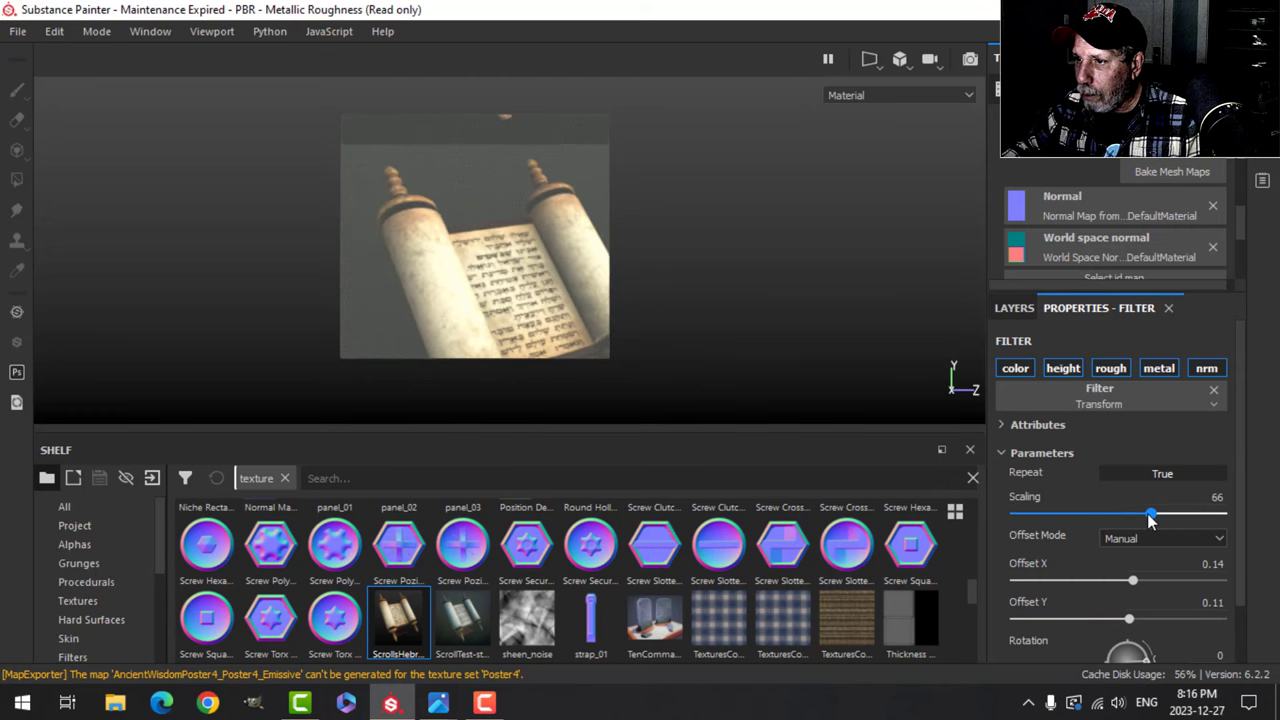
{"action": "left_click_drag", "start_coordinate": [1133, 582], "coordinate": [1139, 620]}
{"action": "left_click_drag", "start_coordinate": [1152, 514], "coordinate": [1130, 514]}
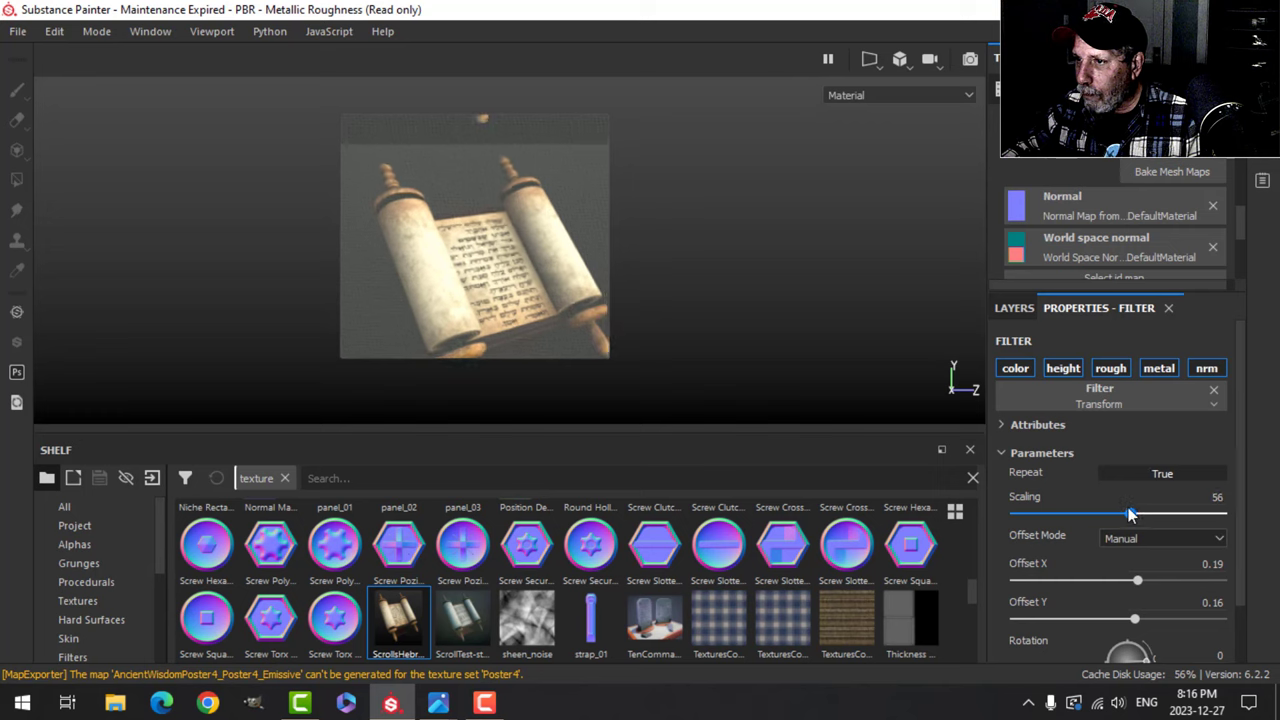
{"action": "left_click_drag", "start_coordinate": [1136, 587], "coordinate": [1140, 619]}
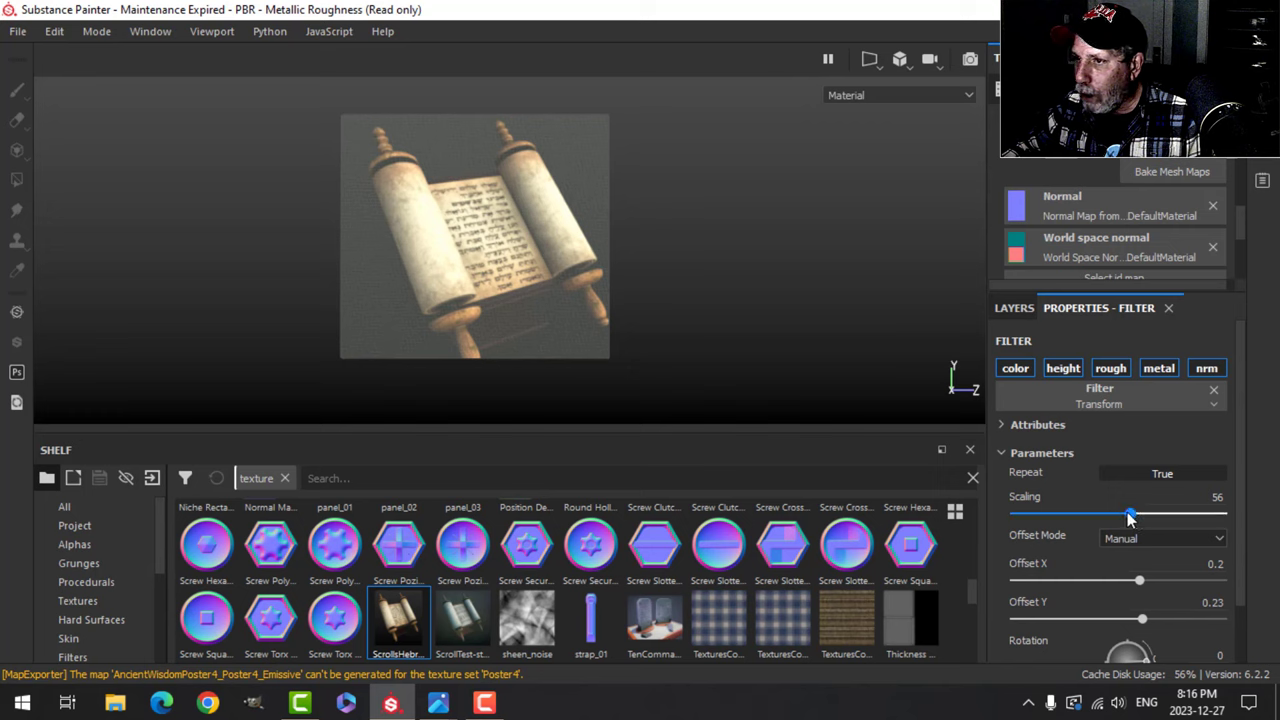
{"action": "left_click_drag", "start_coordinate": [1130, 516], "coordinate": [1121, 516]}
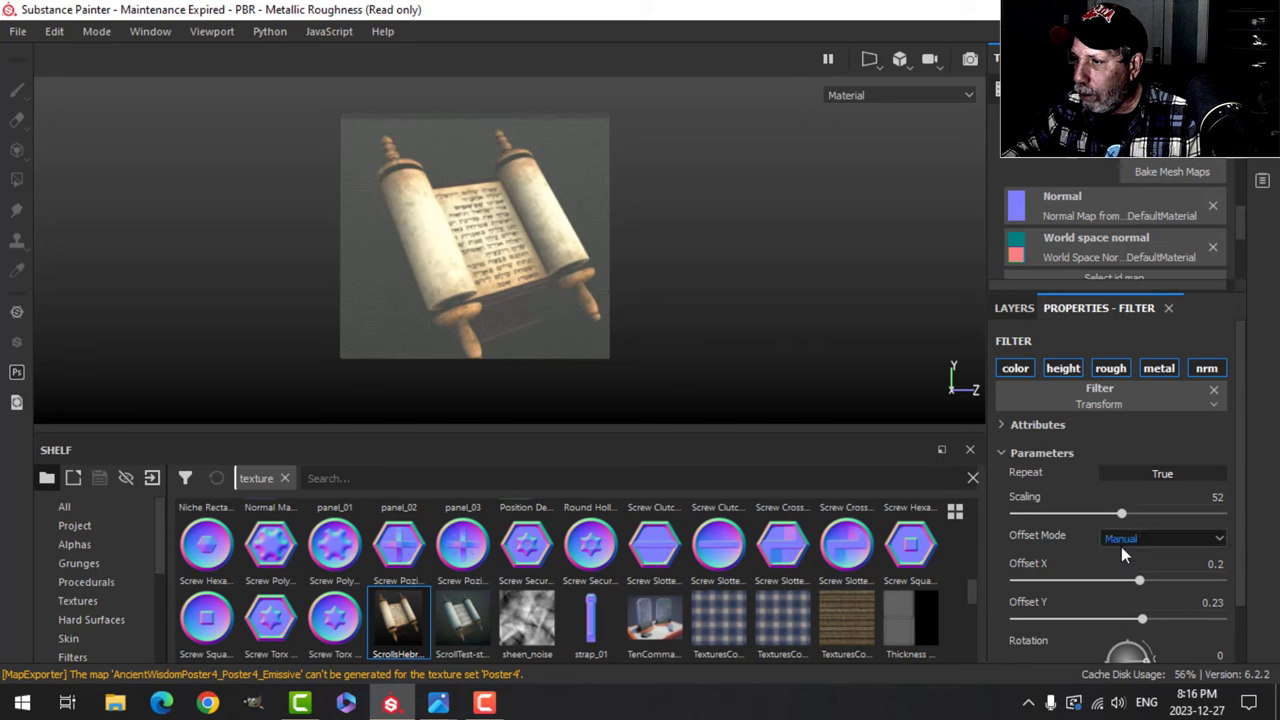
{"action": "left_click_drag", "start_coordinate": [1143, 621], "coordinate": [1151, 587]}
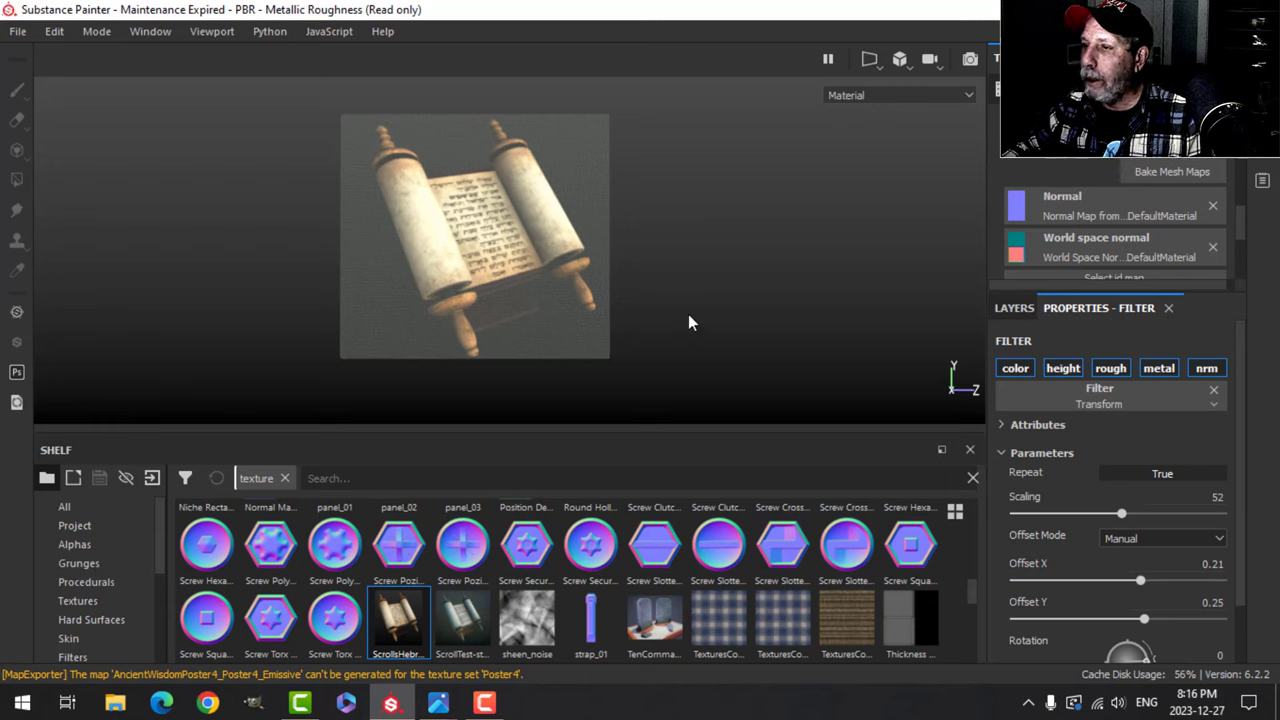
{"action": "left_click_drag", "start_coordinate": [546, 337], "coordinate": [700, 300], "text": "alt"}
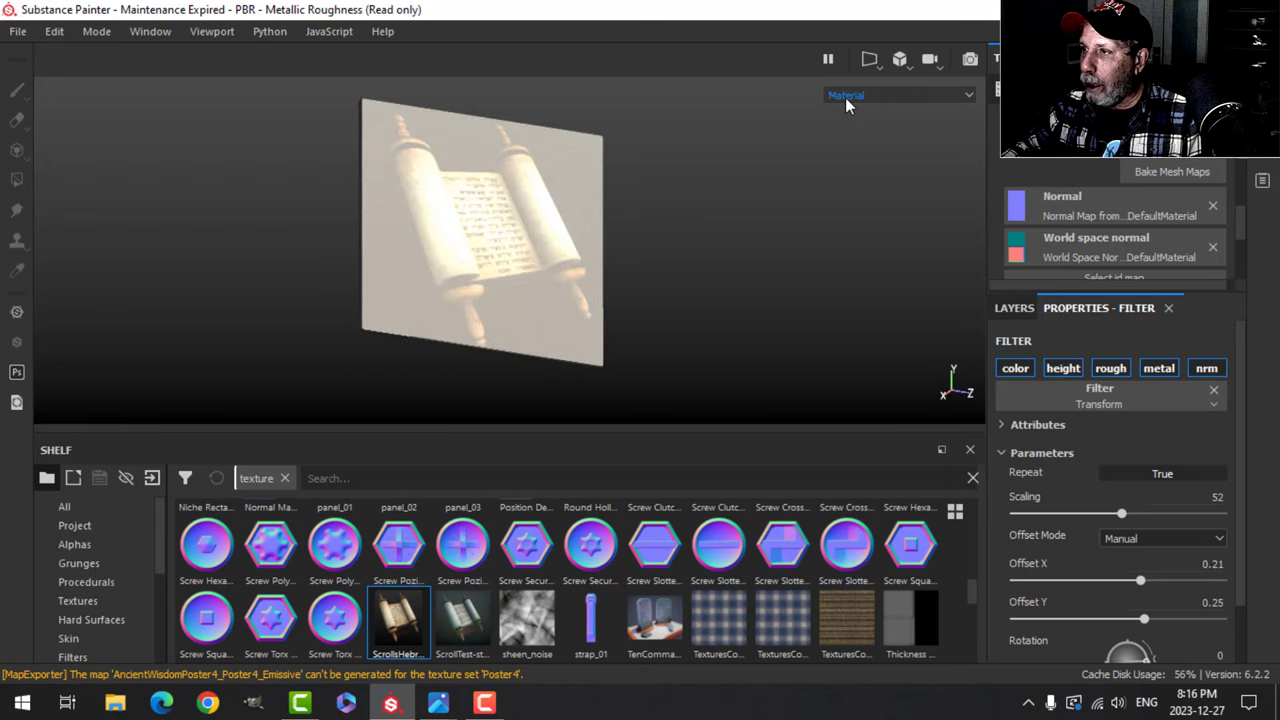
{"action": "left_click", "coordinate": [900, 59]}
{"action": "left_click", "coordinate": [913, 79]}
{"action": "left_click_drag", "start_coordinate": [684, 221], "coordinate": [629, 231], "text": "alt"}
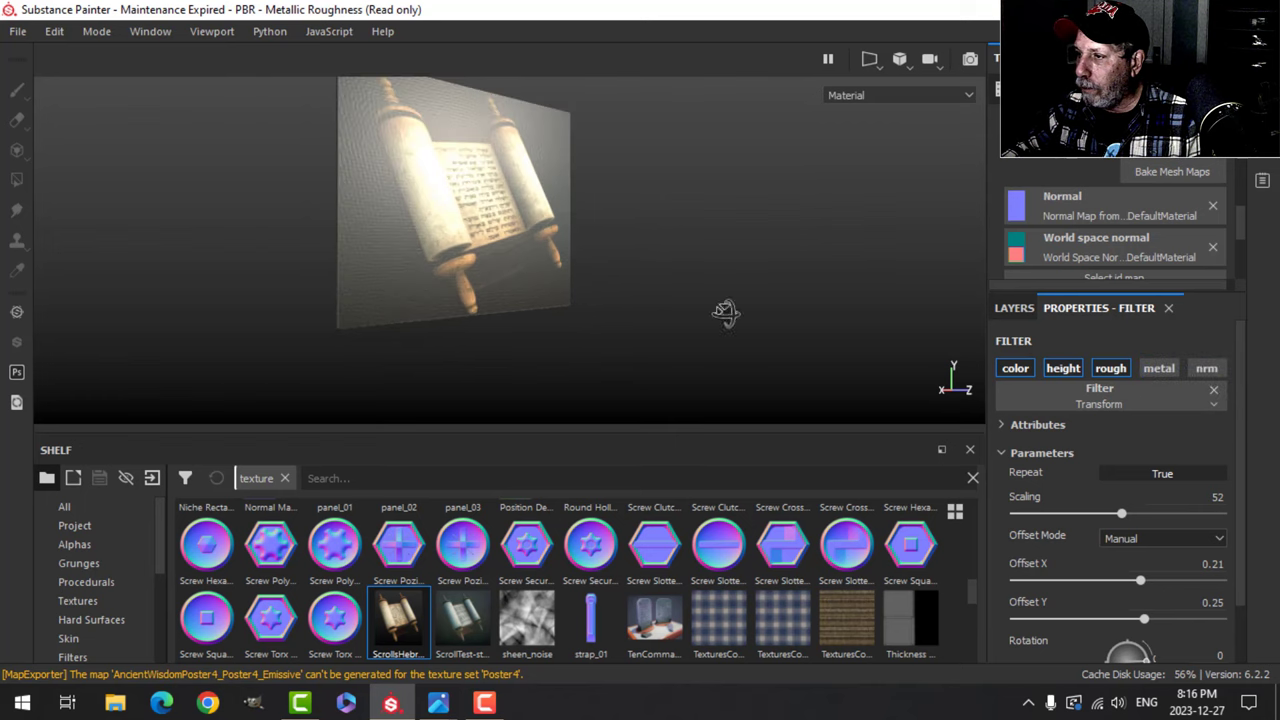
{"action": "left_click_drag", "start_coordinate": [726, 326], "coordinate": [760, 330], "text": "alt"}
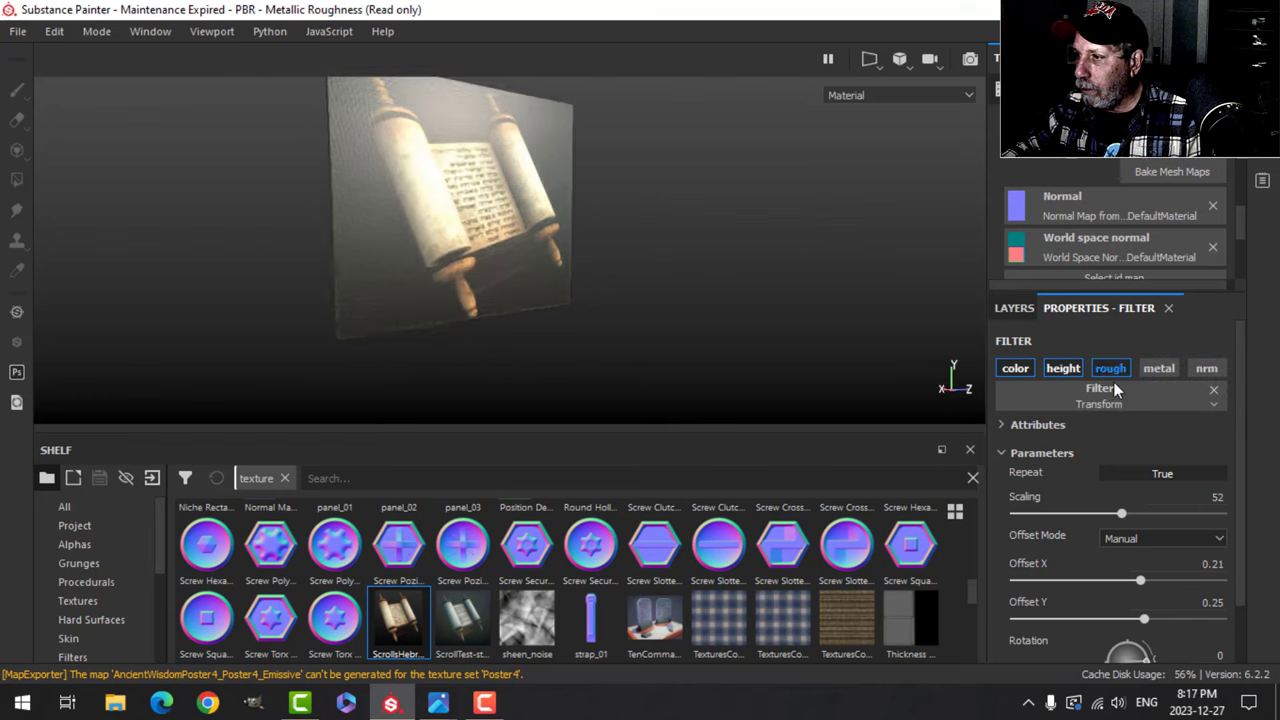
{"action": "left_click_drag", "start_coordinate": [635, 260], "coordinate": [627, 228], "text": "alt"}
{"action": "scroll", "coordinate": [641, 208], "scroll_direction": "up", "scroll_amount": 2}
{"action": "scroll", "coordinate": [545, 214], "scroll_direction": "up", "scroll_amount": 4}
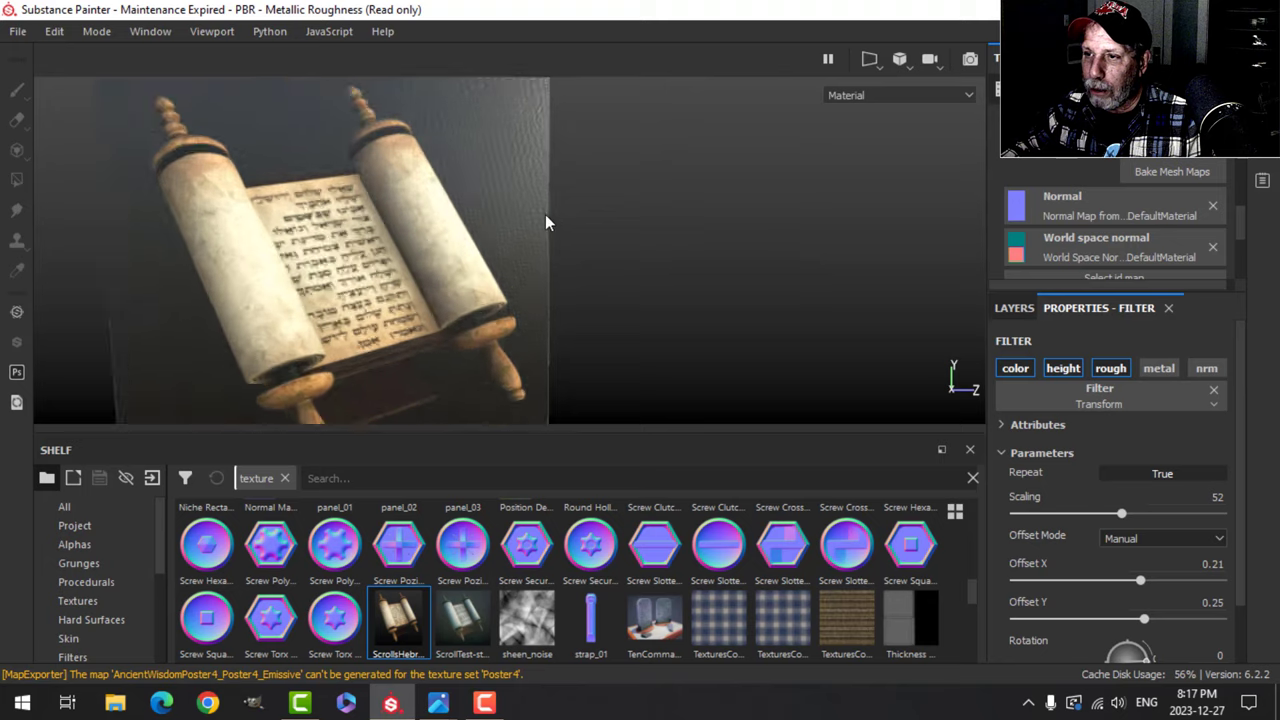
{"action": "scroll", "coordinate": [505, 231], "scroll_direction": "down", "scroll_amount": 3}
{"action": "key", "text": "f"}
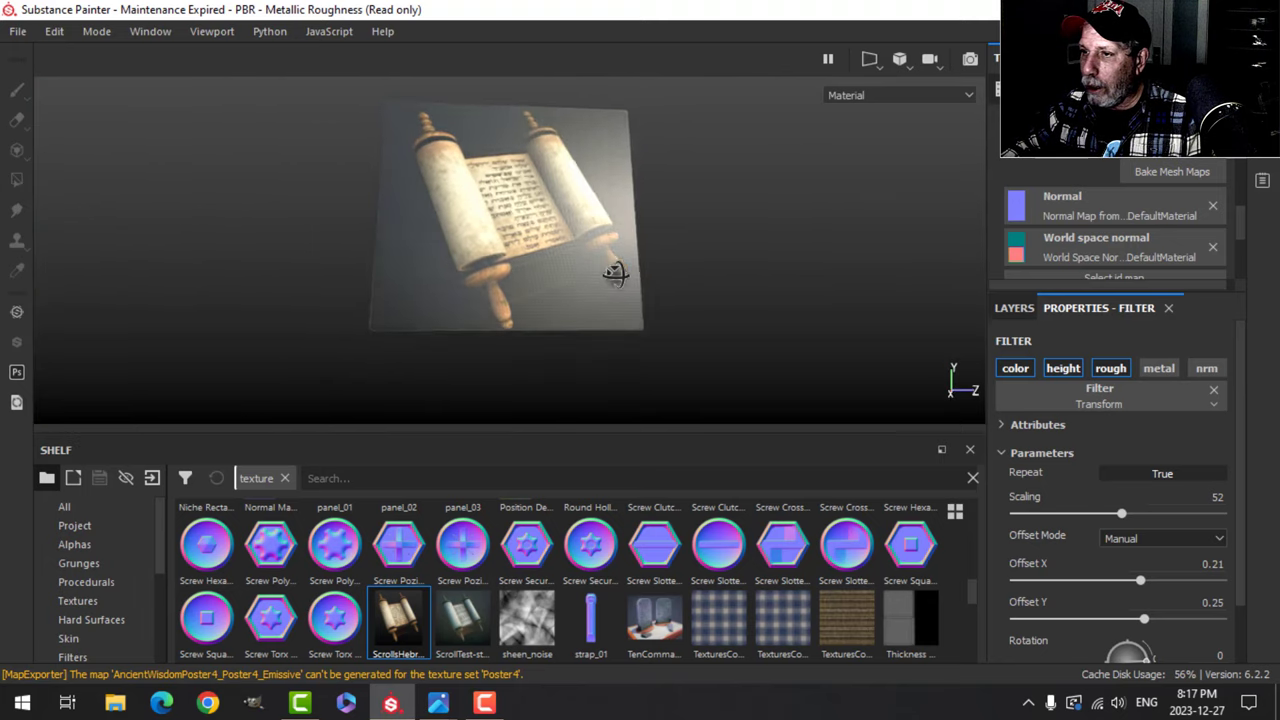
- Raise Fill layer 1's roughness from 0.3 to about 0.6
{"action": "left_click", "coordinate": [1015, 310]}
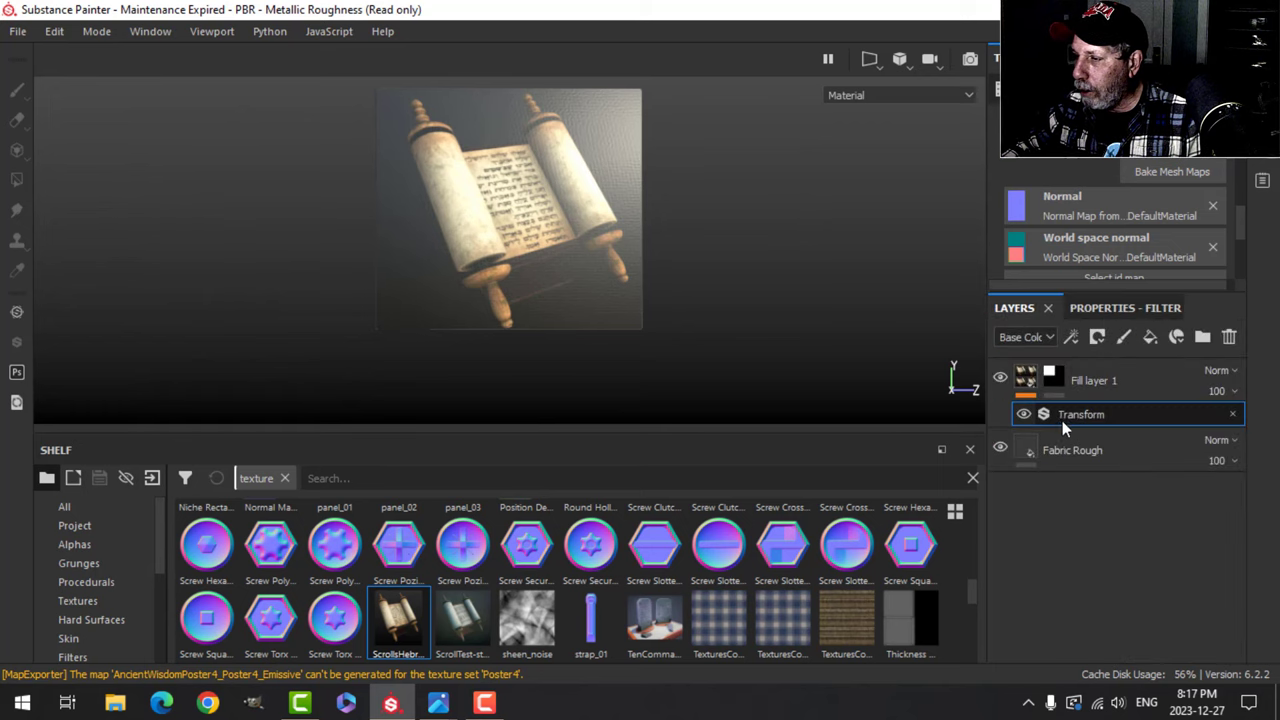
{"action": "left_click", "coordinate": [1022, 374]}
{"action": "left_click", "coordinate": [1100, 309]}
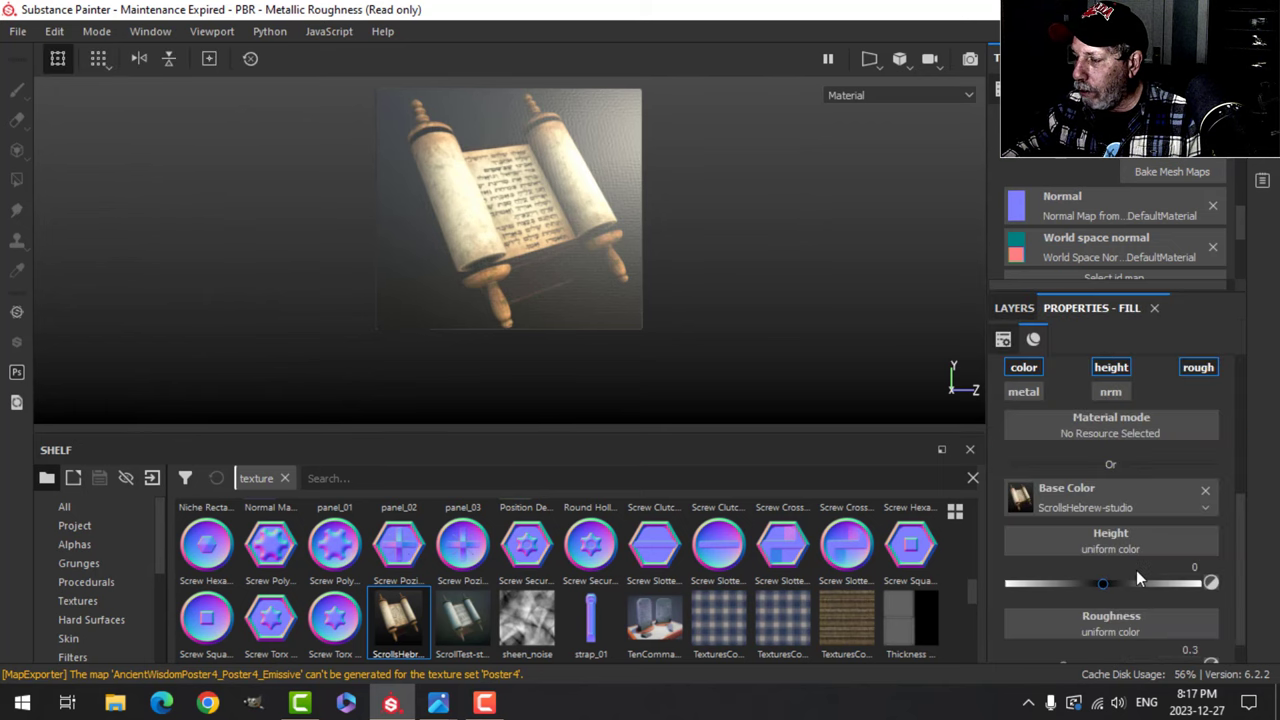
{"action": "scroll", "coordinate": [1120, 590], "scroll_direction": "down", "scroll_amount": 1}
{"action": "left_click_drag", "start_coordinate": [1075, 634], "coordinate": [1110, 634]}
{"action": "left_click_drag", "start_coordinate": [609, 352], "coordinate": [598, 282], "text": "alt"}
{"action": "left_click_drag", "start_coordinate": [1110, 634], "coordinate": [1122, 634]}
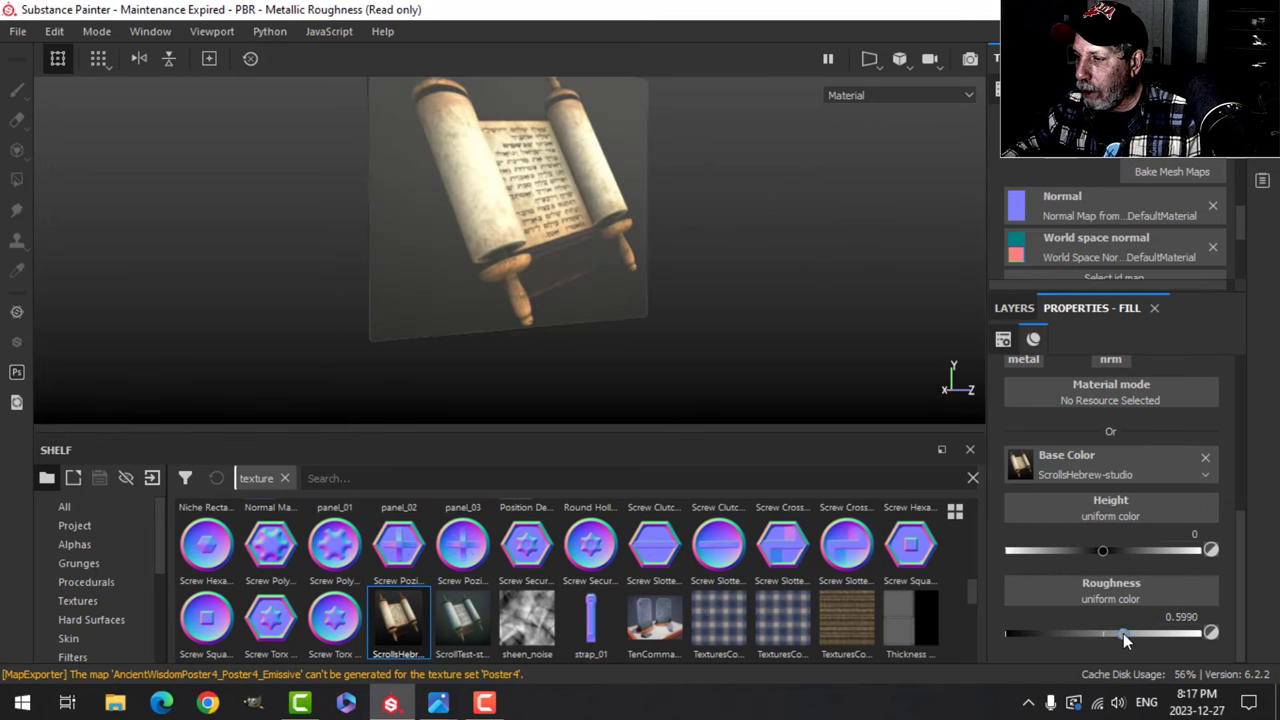
{"action": "left_click_drag", "start_coordinate": [677, 224], "coordinate": [932, 330], "text": "alt"}
{"action": "left_click", "coordinate": [1014, 308]}
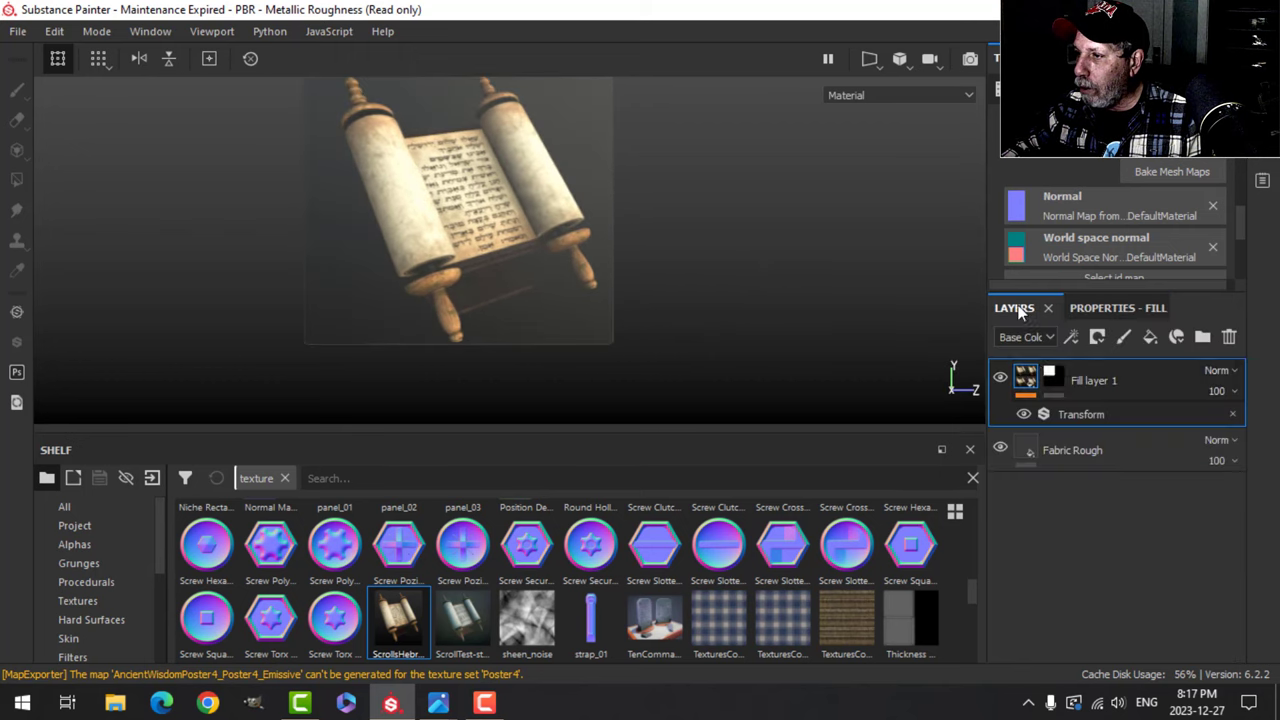
- Add a paint layer above the scroll fill and set the brush colour to white
{"action": "left_click", "coordinate": [1124, 338]}
{"action": "left_click", "coordinate": [1110, 305]}
{"action": "scroll", "coordinate": [1126, 494], "scroll_direction": "down", "scroll_amount": 3}
{"action": "scroll", "coordinate": [1116, 501], "scroll_direction": "up", "scroll_amount": 2}
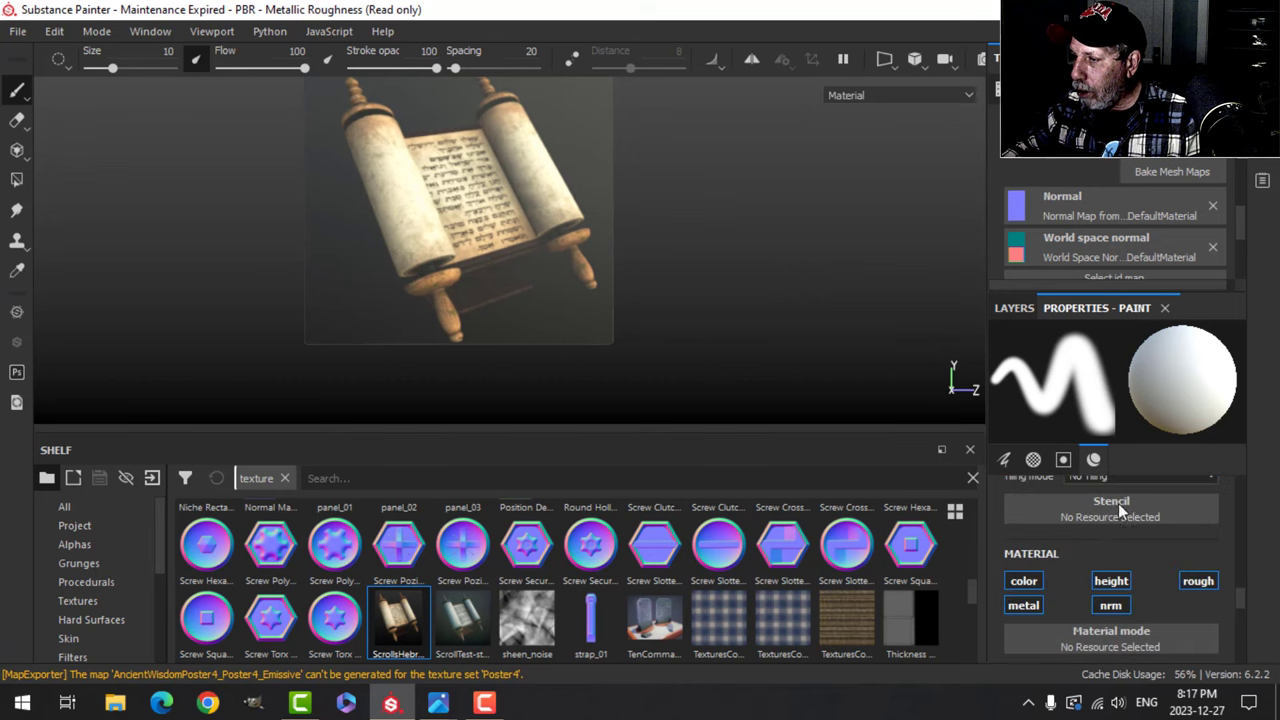
{"action": "scroll", "coordinate": [1146, 579], "scroll_direction": "down", "scroll_amount": 3}
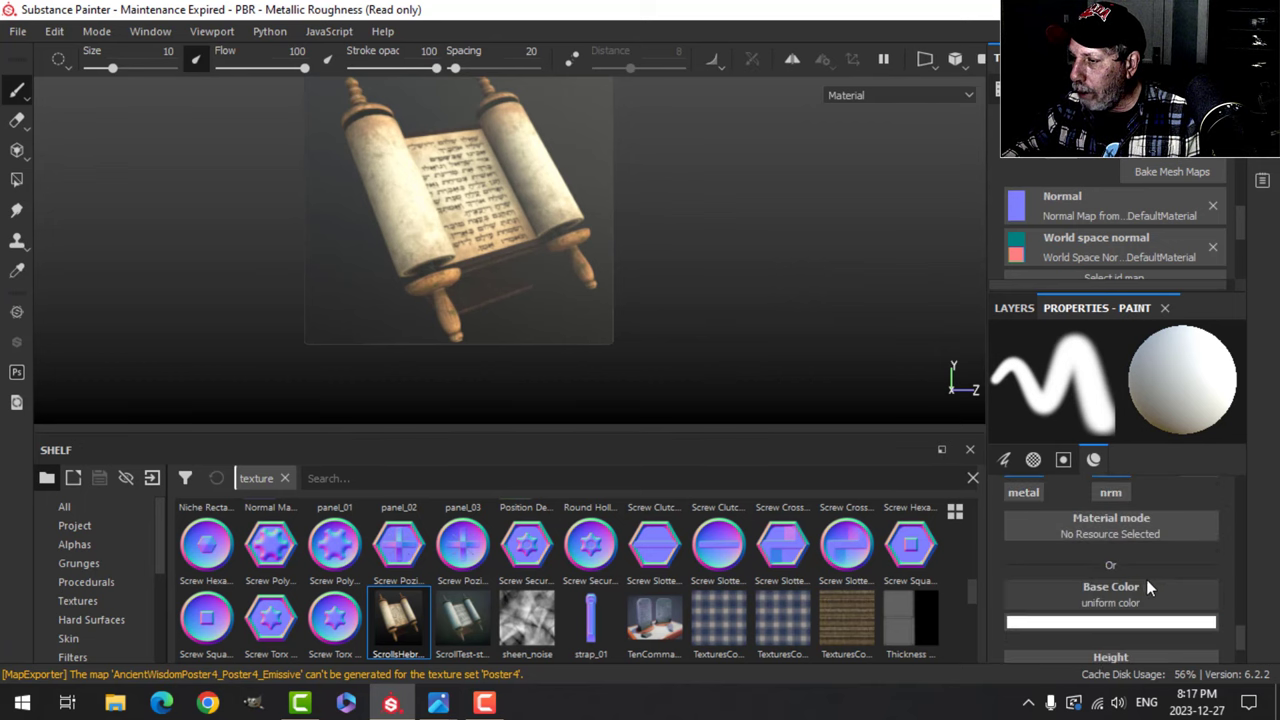
{"action": "left_click", "coordinate": [1112, 549]}
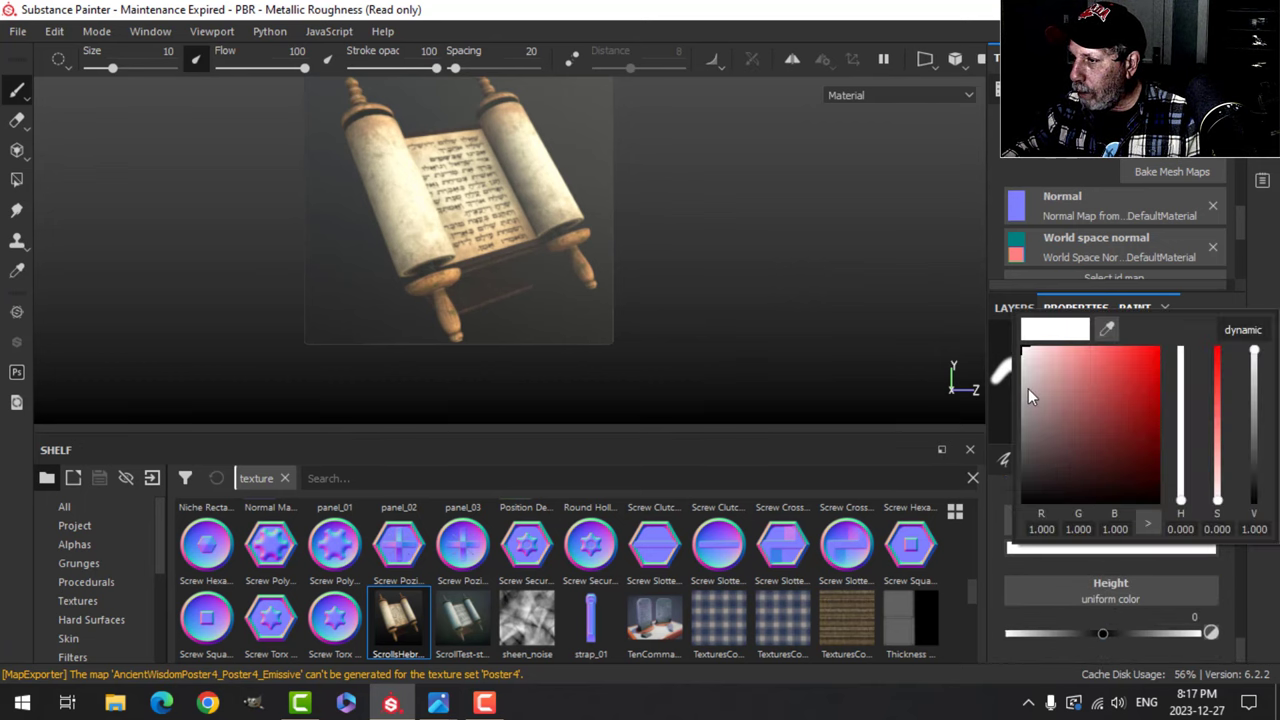
{"action": "left_click_drag", "start_coordinate": [1030, 396], "coordinate": [1021, 379]}
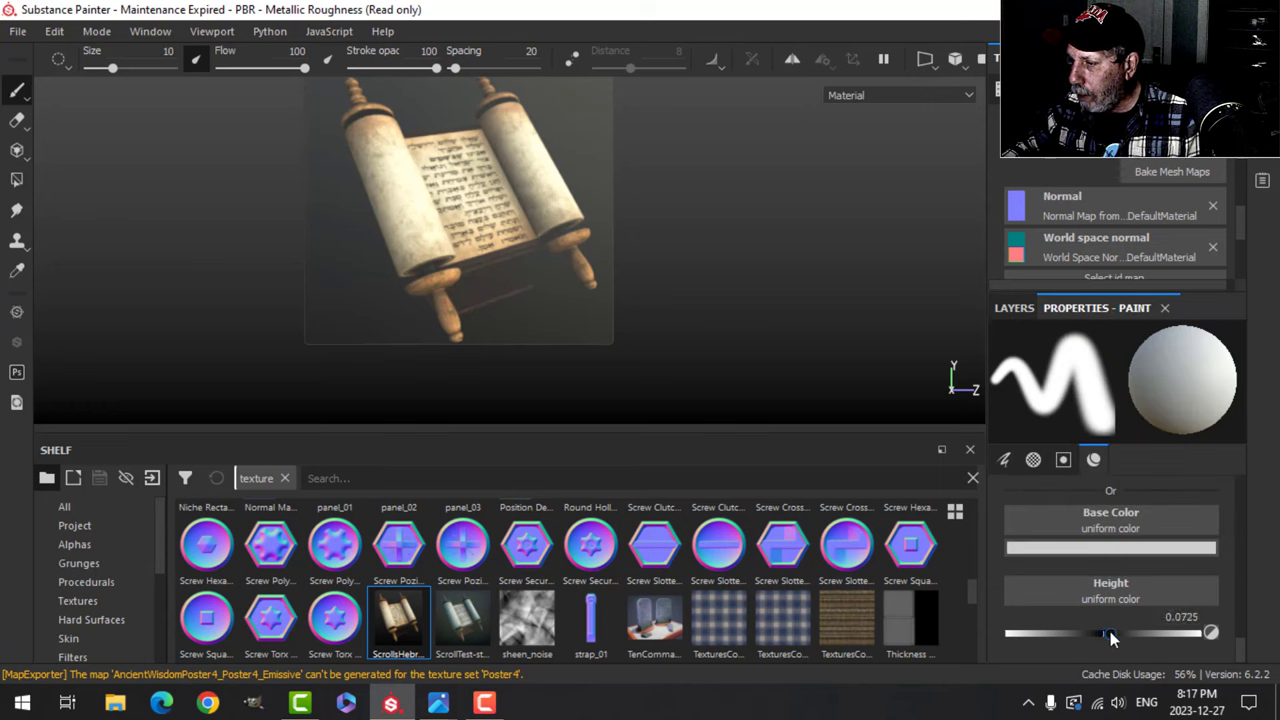
- Choose the Shape Square Squeeze alpha, found by searching 'rect', for the brush
{"action": "left_click", "coordinate": [1015, 309]}
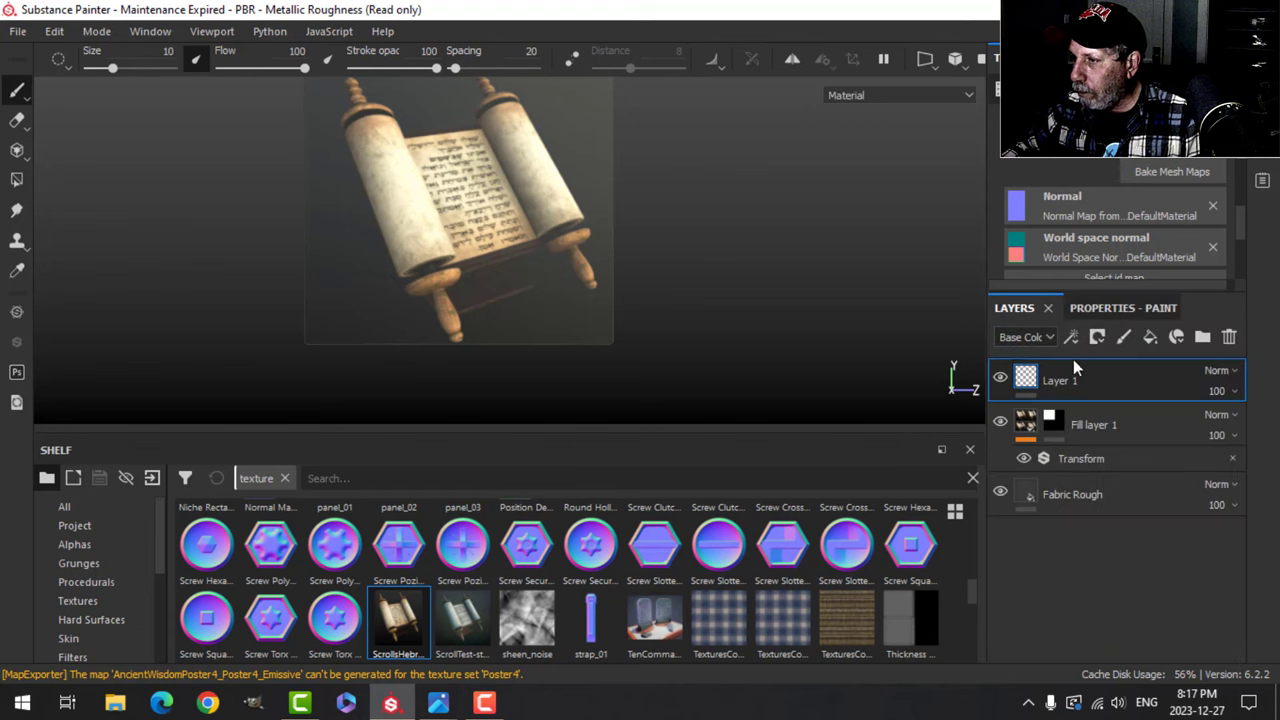
{"action": "left_click", "coordinate": [79, 543]}
{"action": "left_click", "coordinate": [373, 478]}
{"action": "type", "text": "rec"}
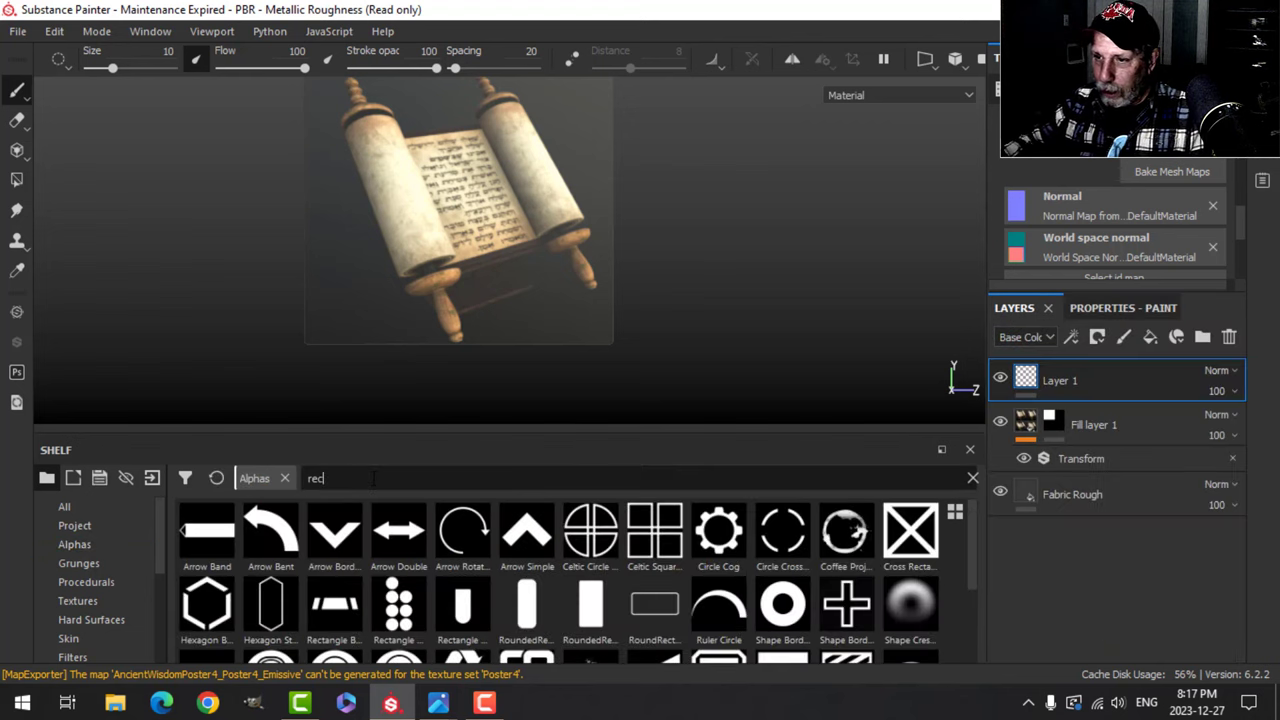
{"action": "type", "text": "t"}
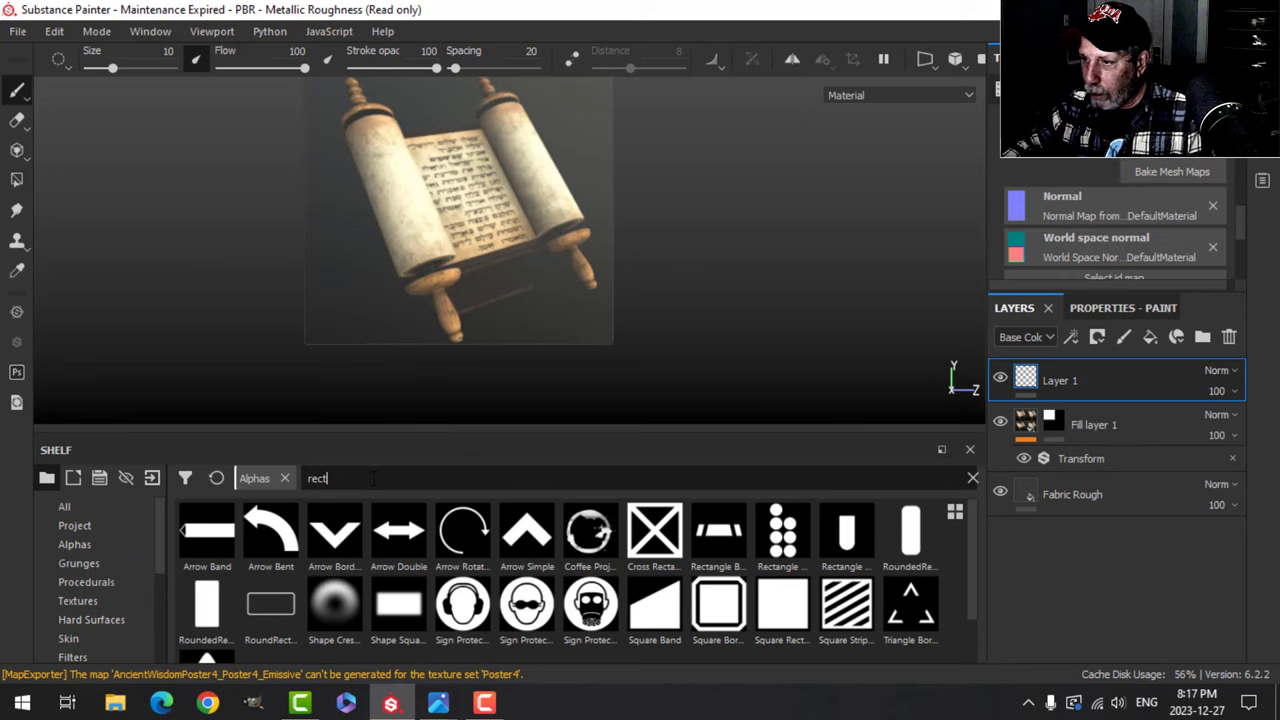
{"action": "left_click", "coordinate": [400, 611]}
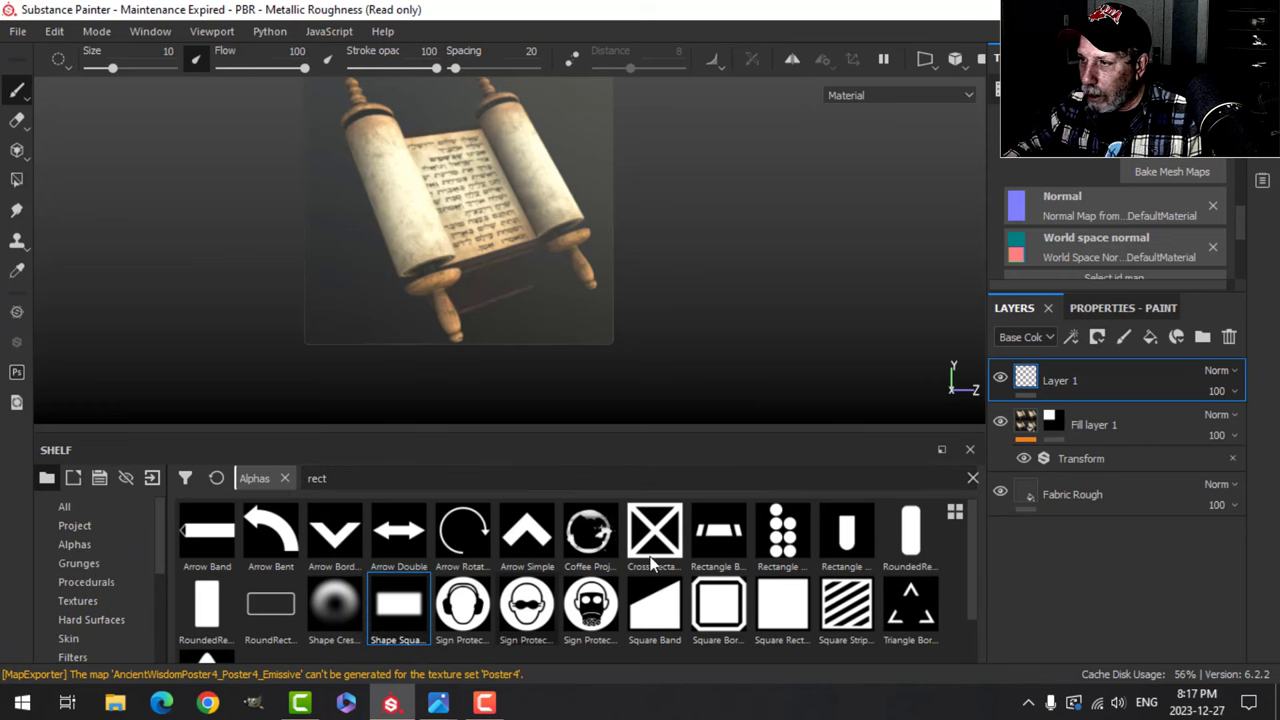
- Set brush hardness 0.86 and size 44, then stamp a white tag near the poster's lower-left corner
{"action": "left_click", "coordinate": [1118, 308]}
{"action": "scroll", "coordinate": [1138, 613], "scroll_direction": "down", "scroll_amount": 1}
{"action": "scroll", "coordinate": [1135, 609], "scroll_direction": "up", "scroll_amount": 6}
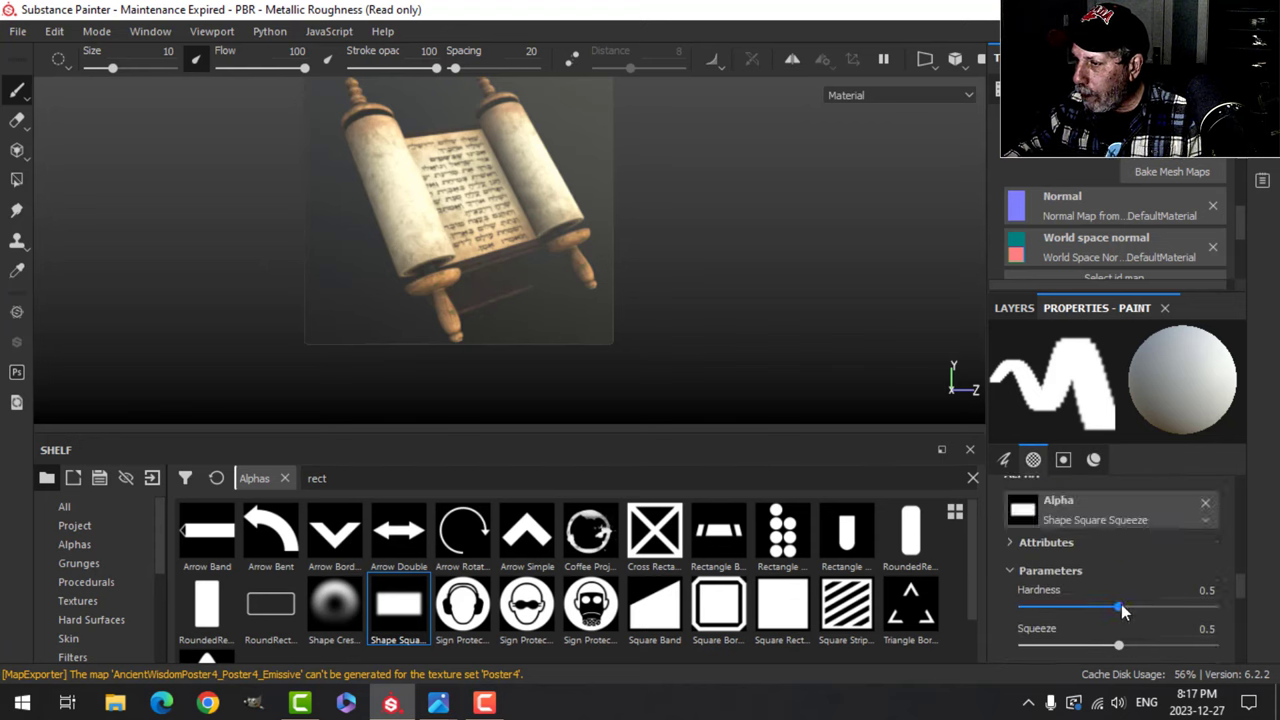
{"action": "left_click_drag", "start_coordinate": [1127, 606], "coordinate": [1164, 607]}
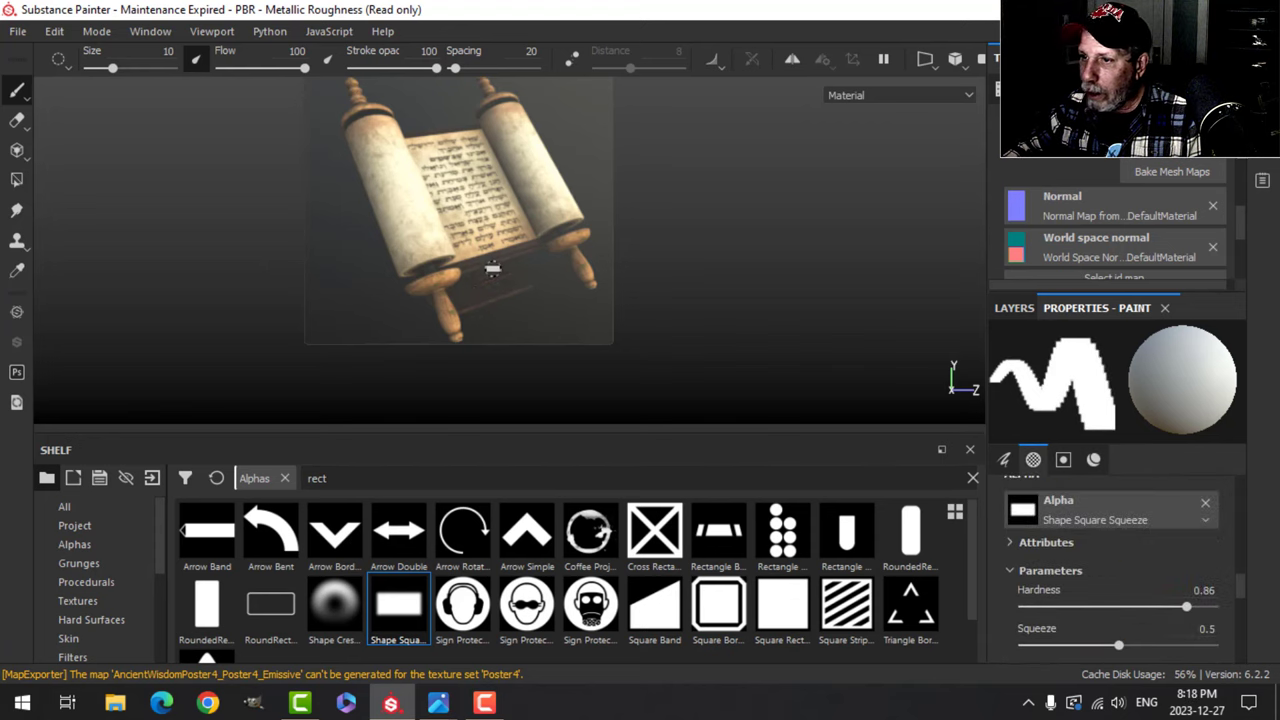
{"action": "right_click_drag", "start_coordinate": [394, 316], "coordinate": [384, 323], "text": "ctrl"}
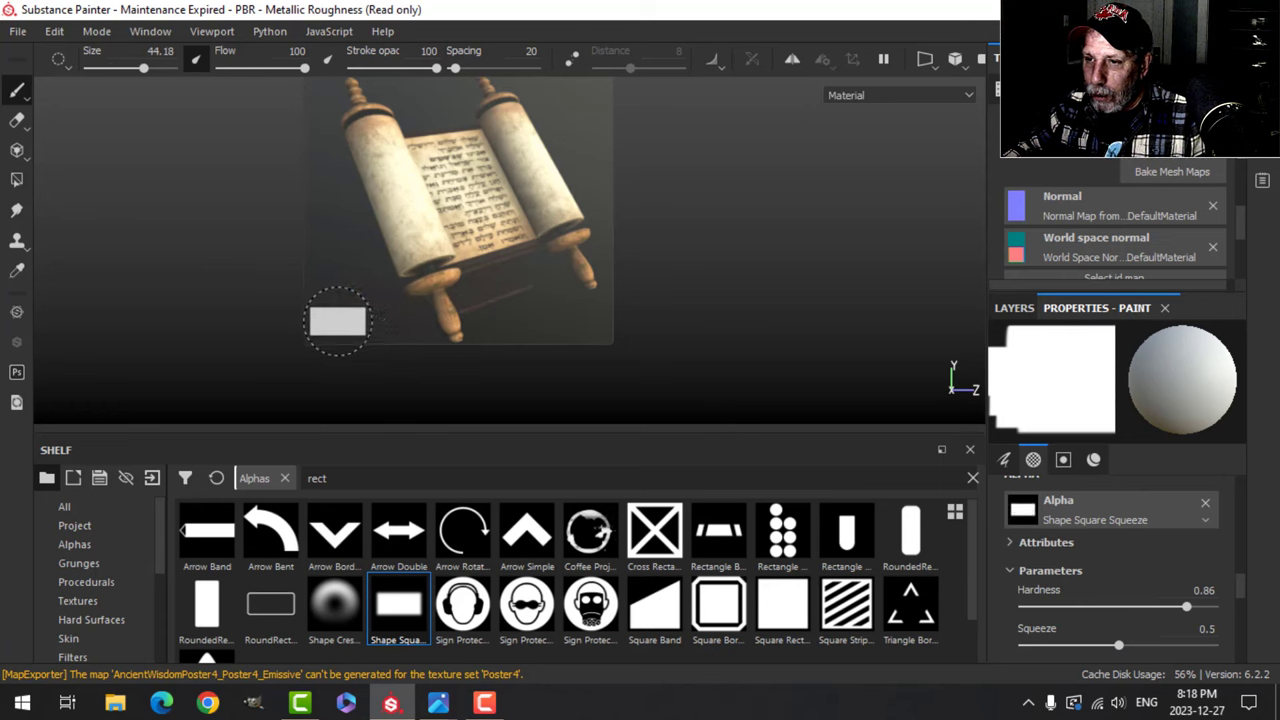
{"action": "left_click", "coordinate": [338, 321]}
{"action": "mouse_move", "coordinate": [586, 320]}
{"action": "left_mouse_down", "text": "alt"}
{"action": "mouse_move", "coordinate": [617, 316]}
{"action": "mouse_move", "coordinate": [728, 186]}
{"action": "mouse_move", "coordinate": [651, 266]}
{"action": "left_mouse_up", "text": "alt"}
{"action": "scroll", "coordinate": [651, 314], "scroll_direction": "up", "scroll_amount": 3}
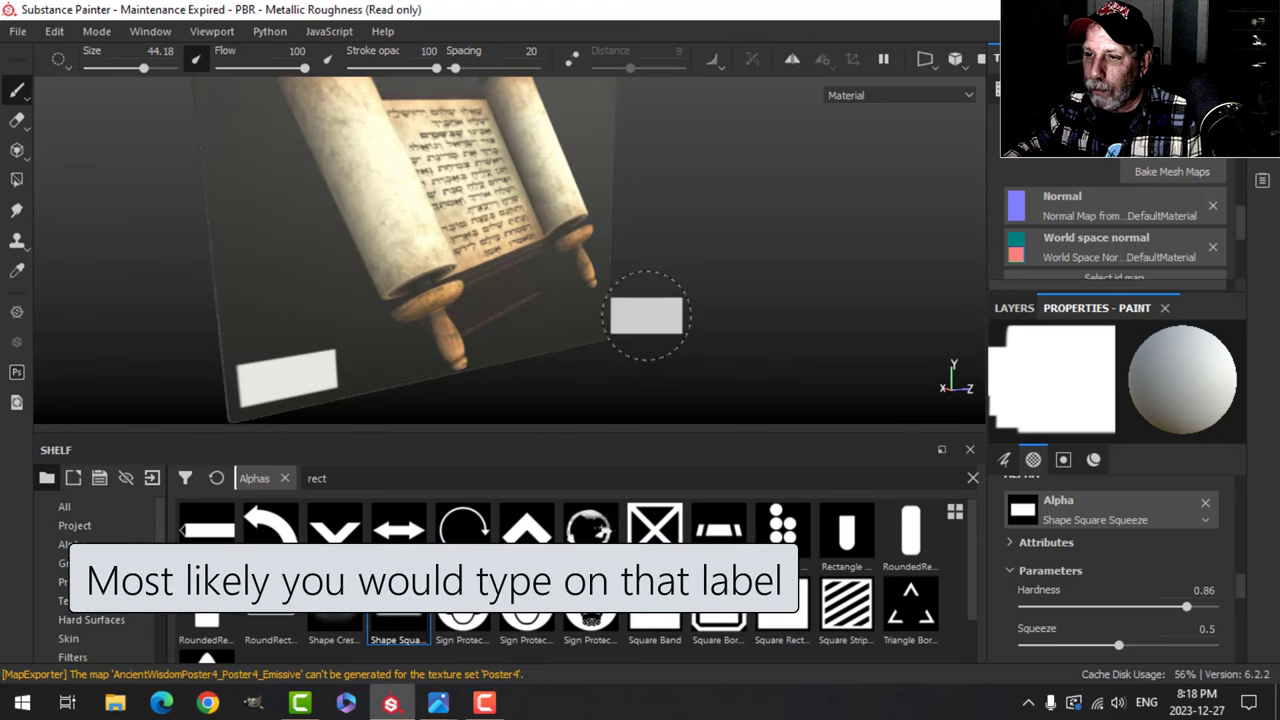
{"action": "mouse_move", "coordinate": [651, 314]}
{"action": "left_mouse_down", "text": "alt"}
{"action": "mouse_move", "coordinate": [578, 310]}
{"action": "mouse_move", "coordinate": [560, 343]}
{"action": "mouse_move", "coordinate": [577, 337]}
{"action": "mouse_move", "coordinate": [533, 320]}
{"action": "mouse_move", "coordinate": [571, 306]}
{"action": "mouse_move", "coordinate": [572, 322]}
{"action": "left_mouse_up", "text": "alt"}
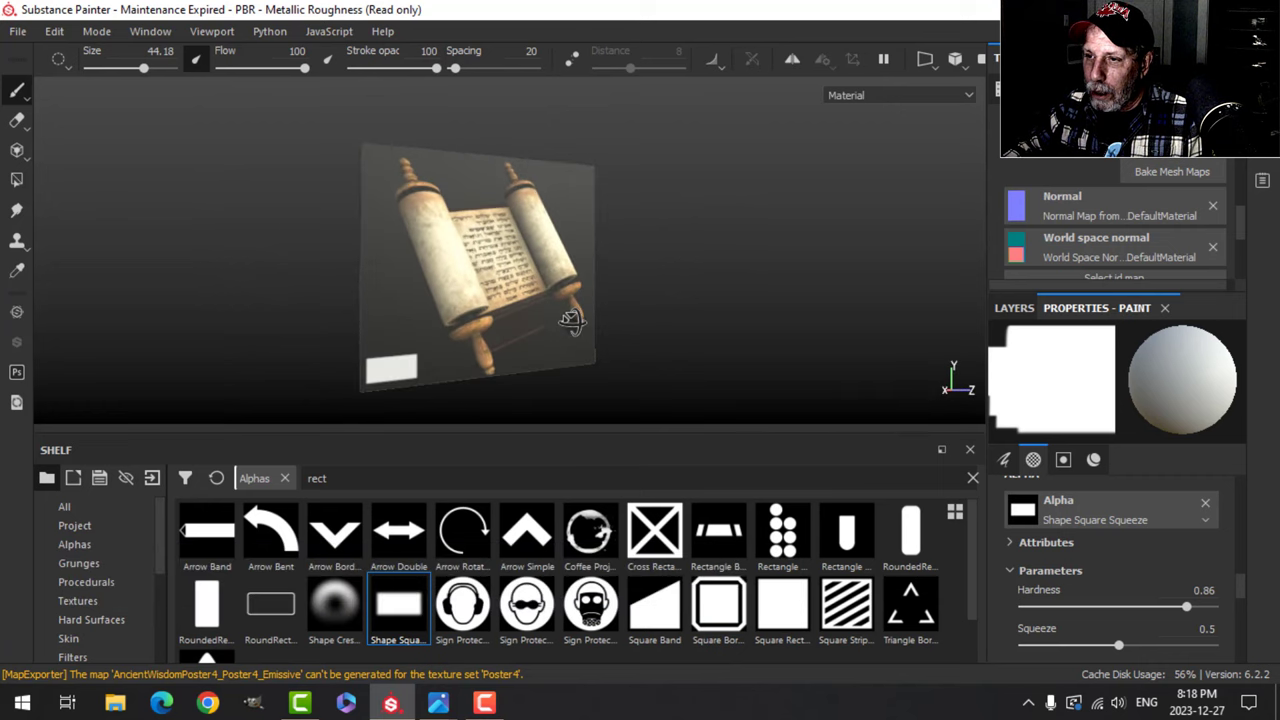
{"action": "mouse_move", "coordinate": [593, 365]}
{"action": "left_mouse_down", "text": "alt"}
{"action": "mouse_move", "coordinate": [634, 331]}
{"action": "mouse_move", "coordinate": [614, 335]}
{"action": "left_mouse_up", "text": "alt"}
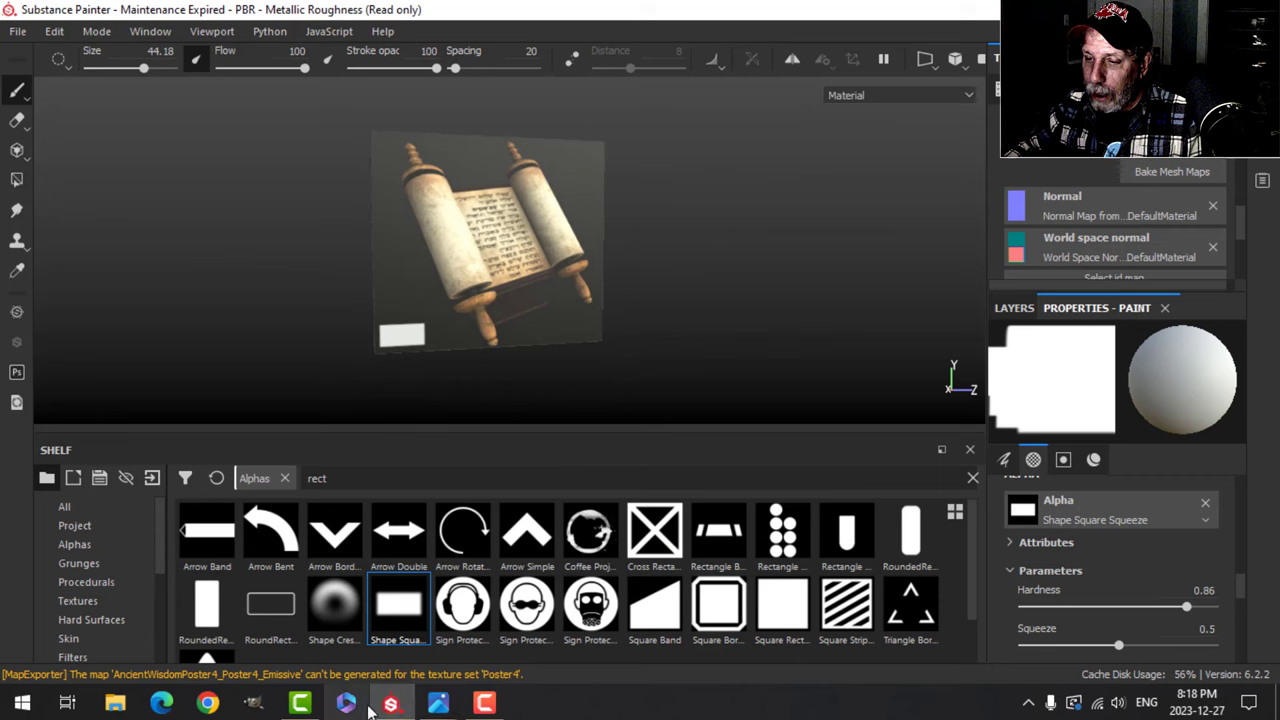
{"action": "mouse_move", "coordinate": [435, 708]}
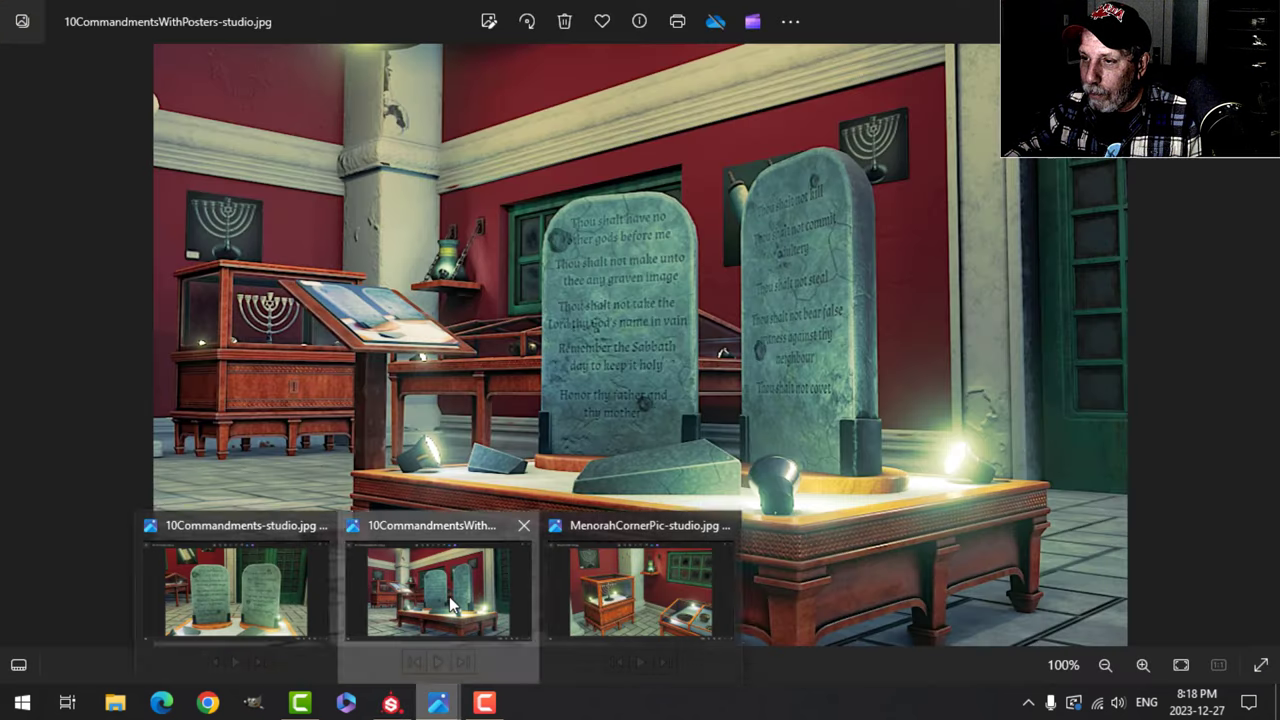
{"action": "left_click", "coordinate": [449, 596]}
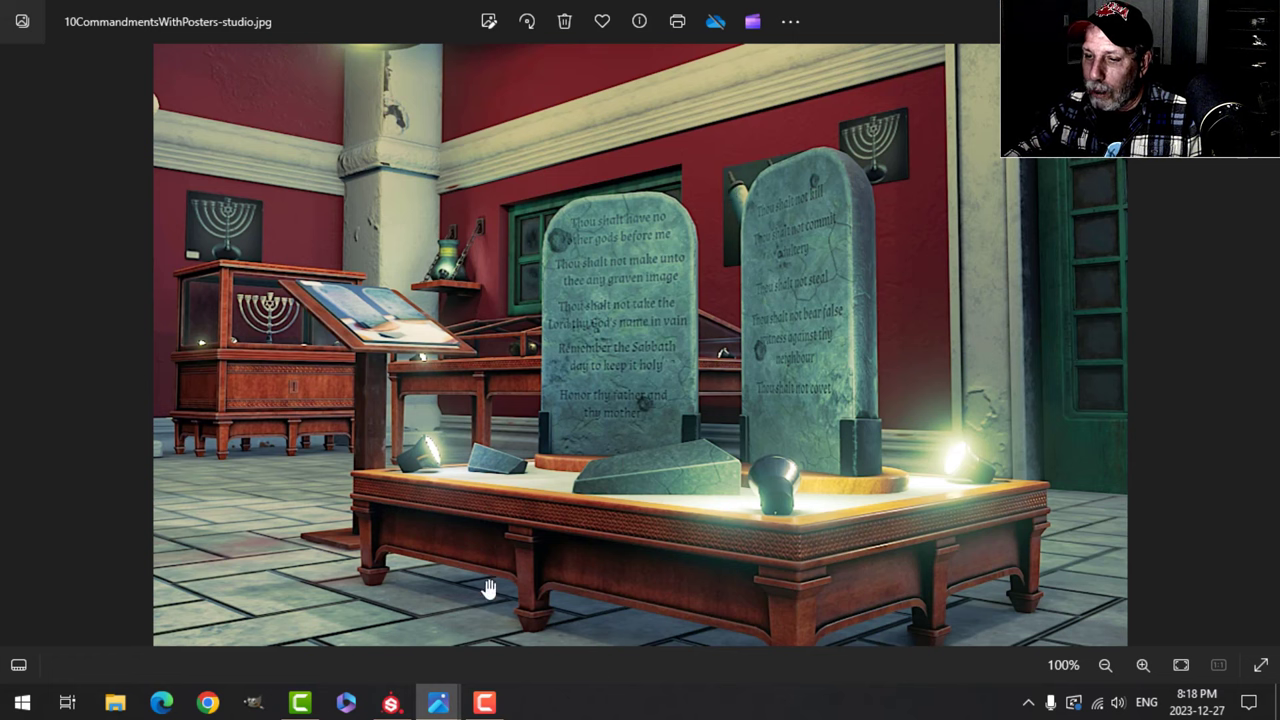
{"action": "mouse_move", "coordinate": [438, 692]}
{"action": "left_click", "coordinate": [277, 600]}
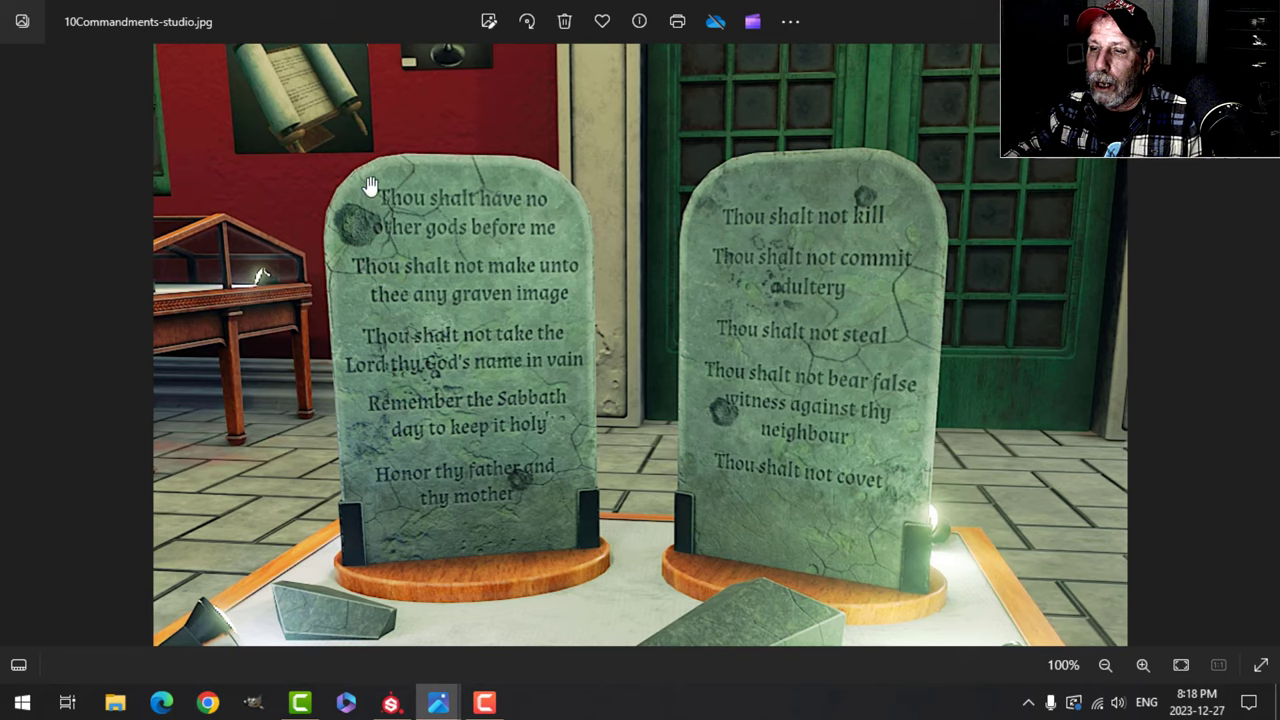
- Return to Substance Painter and select the scroll image Fill layer 1
{"action": "left_click", "coordinate": [391, 703]}
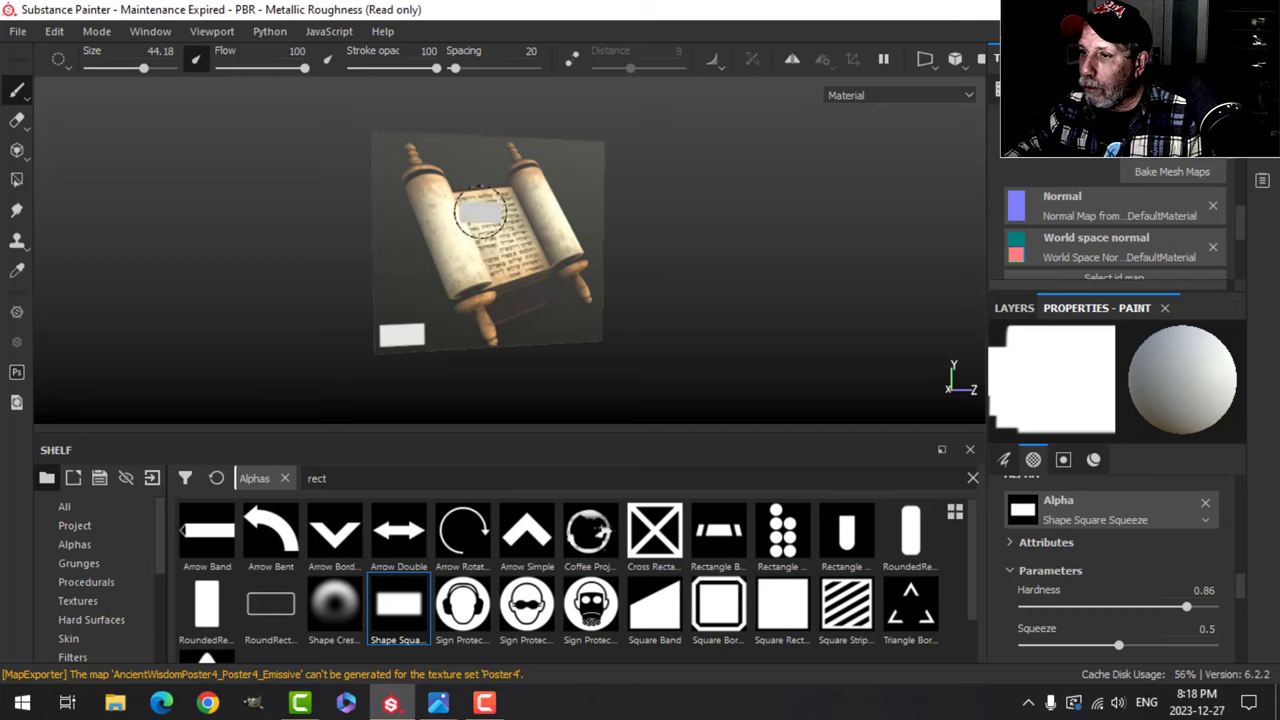
{"action": "left_click", "coordinate": [1014, 308]}
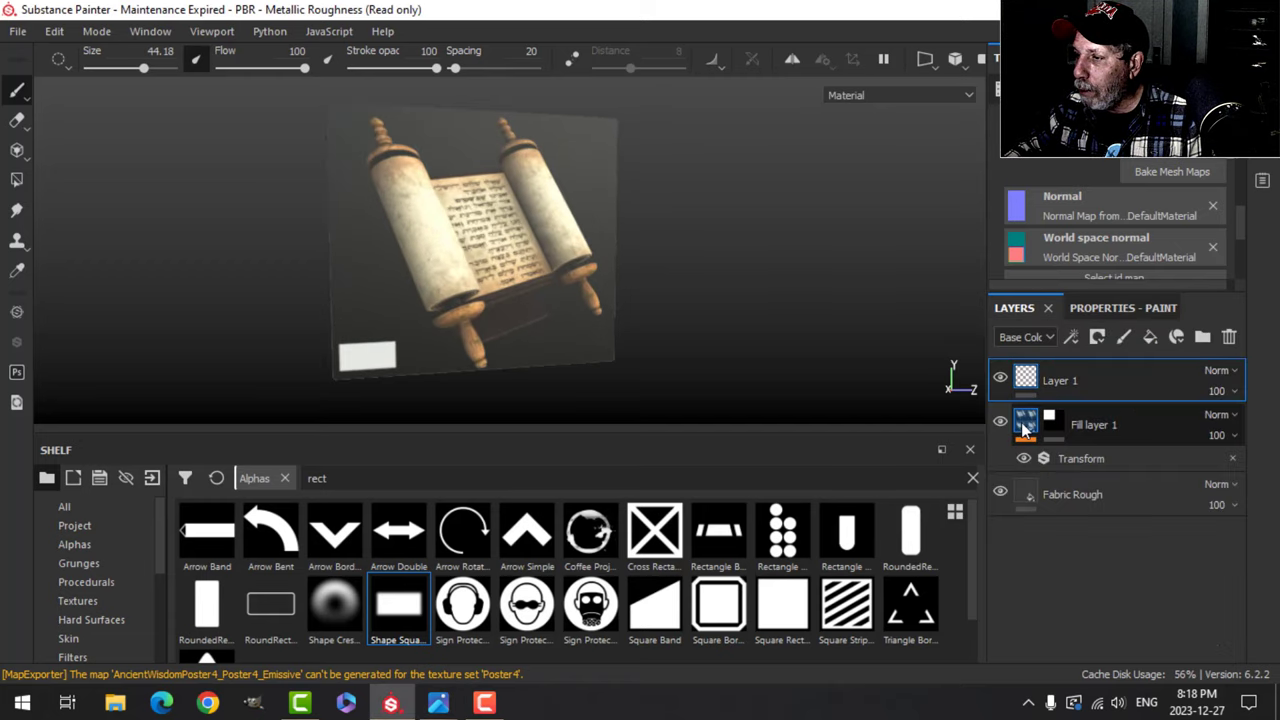
{"action": "left_click", "coordinate": [1028, 424]}
{"action": "left_click_drag", "start_coordinate": [706, 310], "coordinate": [666, 284], "text": "alt"}
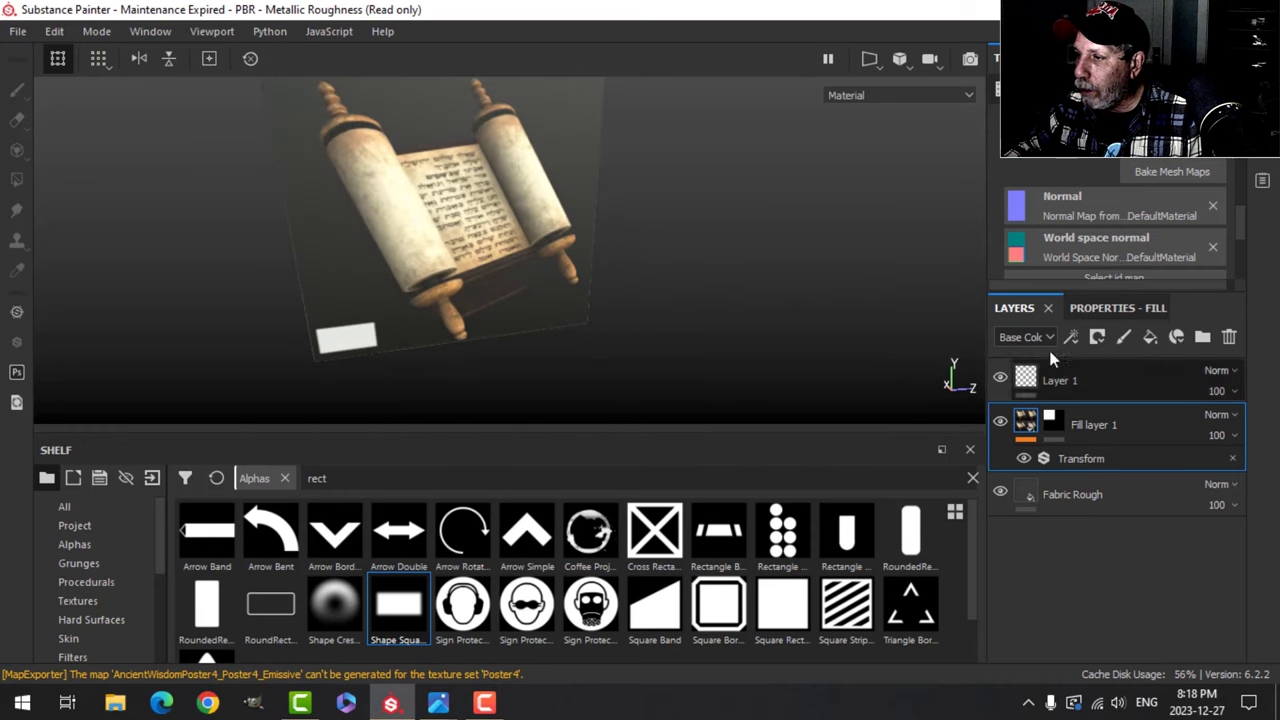
- Add a Sharpen filter to Fill layer 1
{"action": "left_click", "coordinate": [1093, 339]}
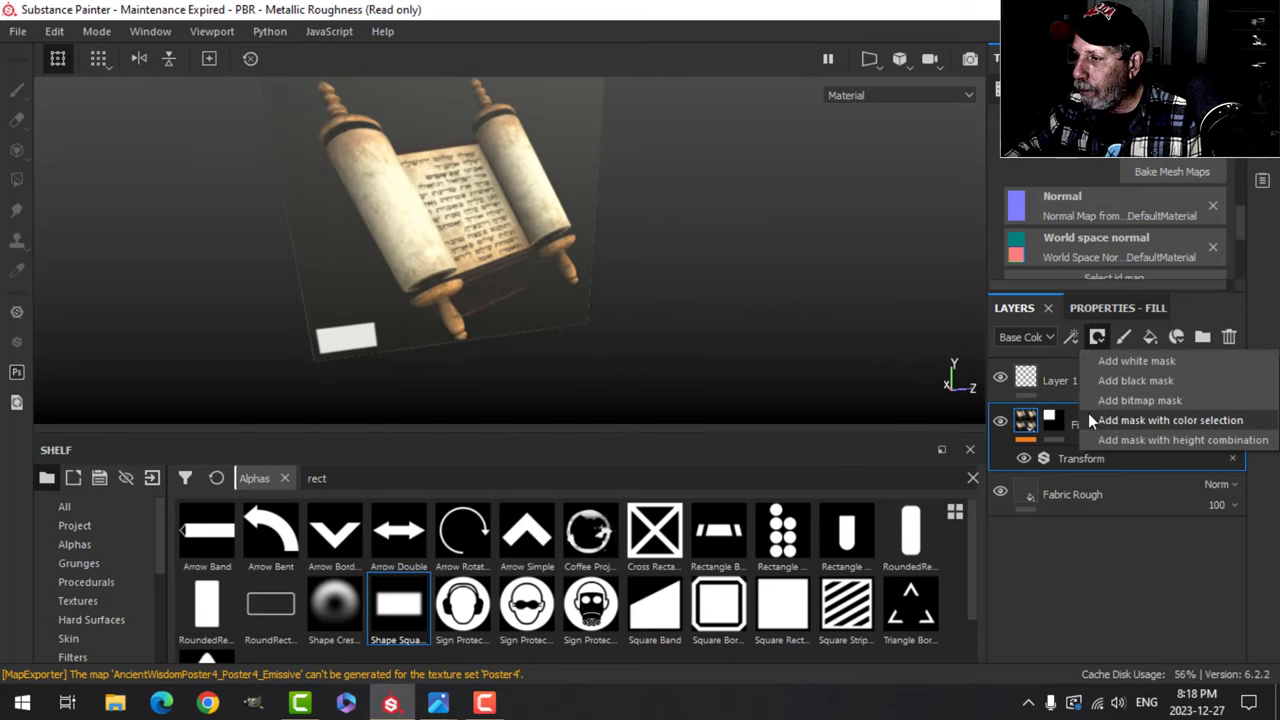
{"action": "left_click", "coordinate": [1070, 339]}
{"action": "left_click", "coordinate": [1110, 476]}
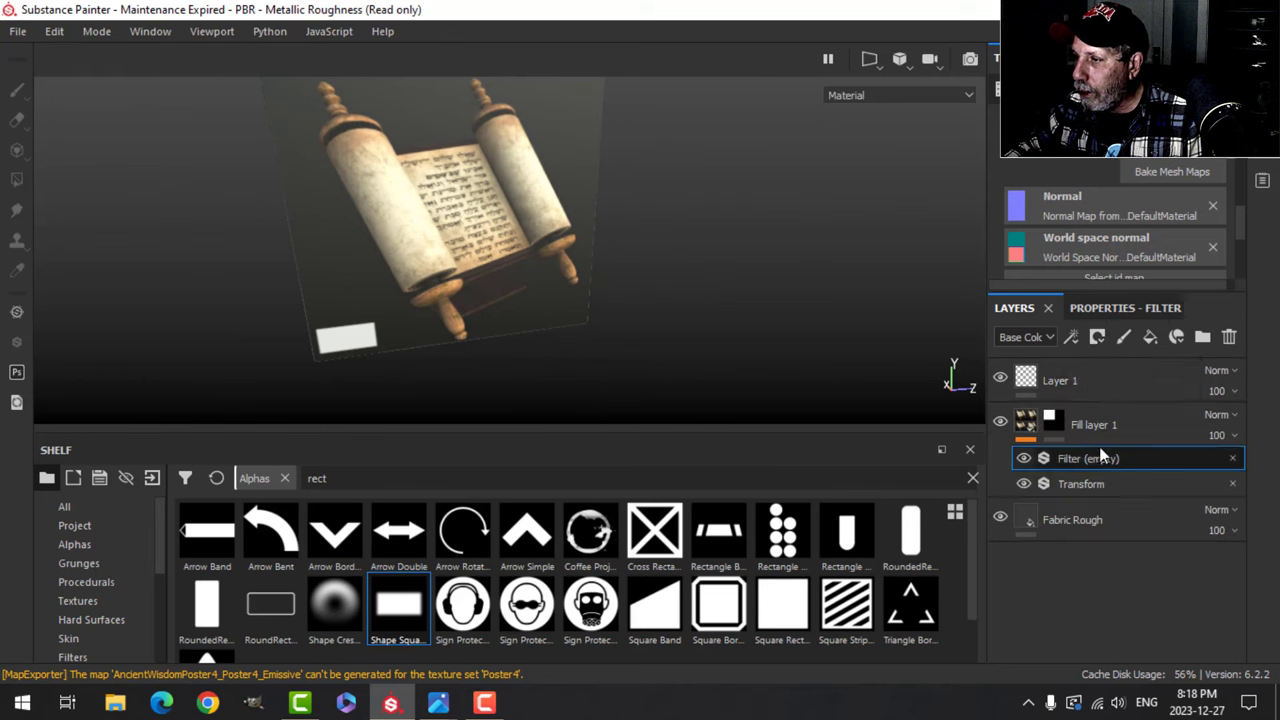
{"action": "left_click", "coordinate": [1099, 309]}
{"action": "left_click", "coordinate": [1113, 396]}
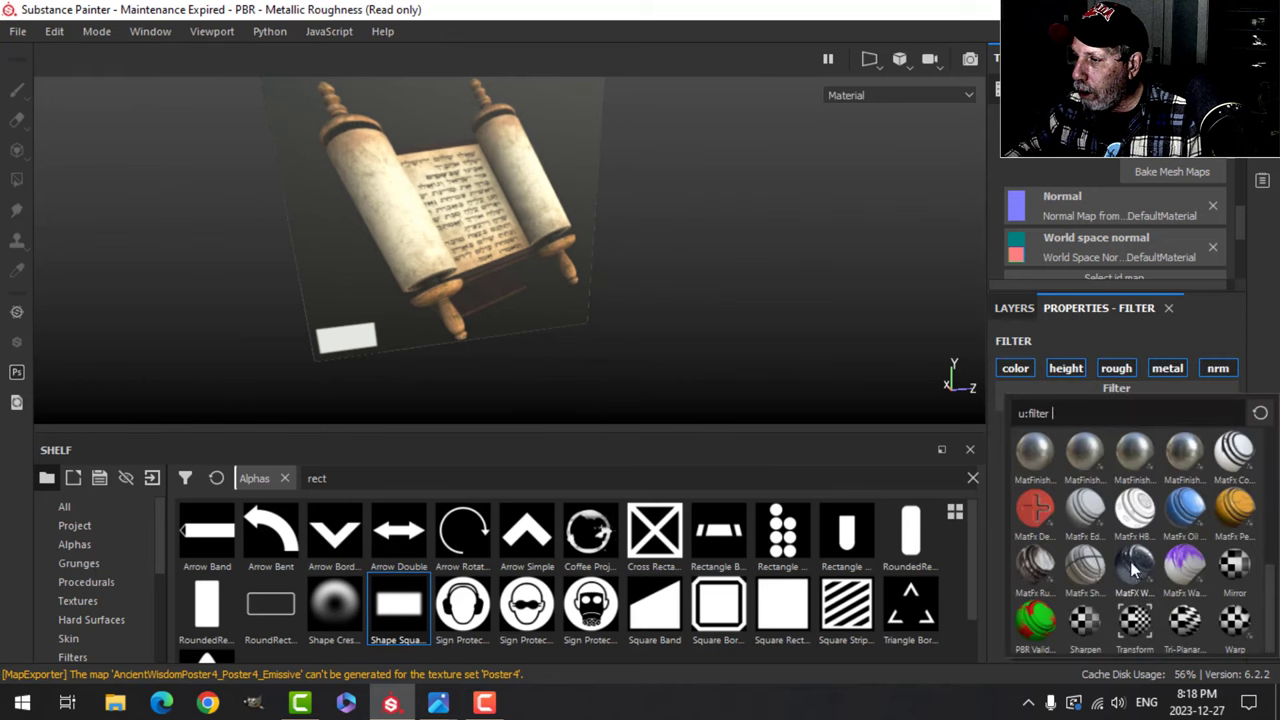
{"action": "left_click", "coordinate": [1085, 622]}
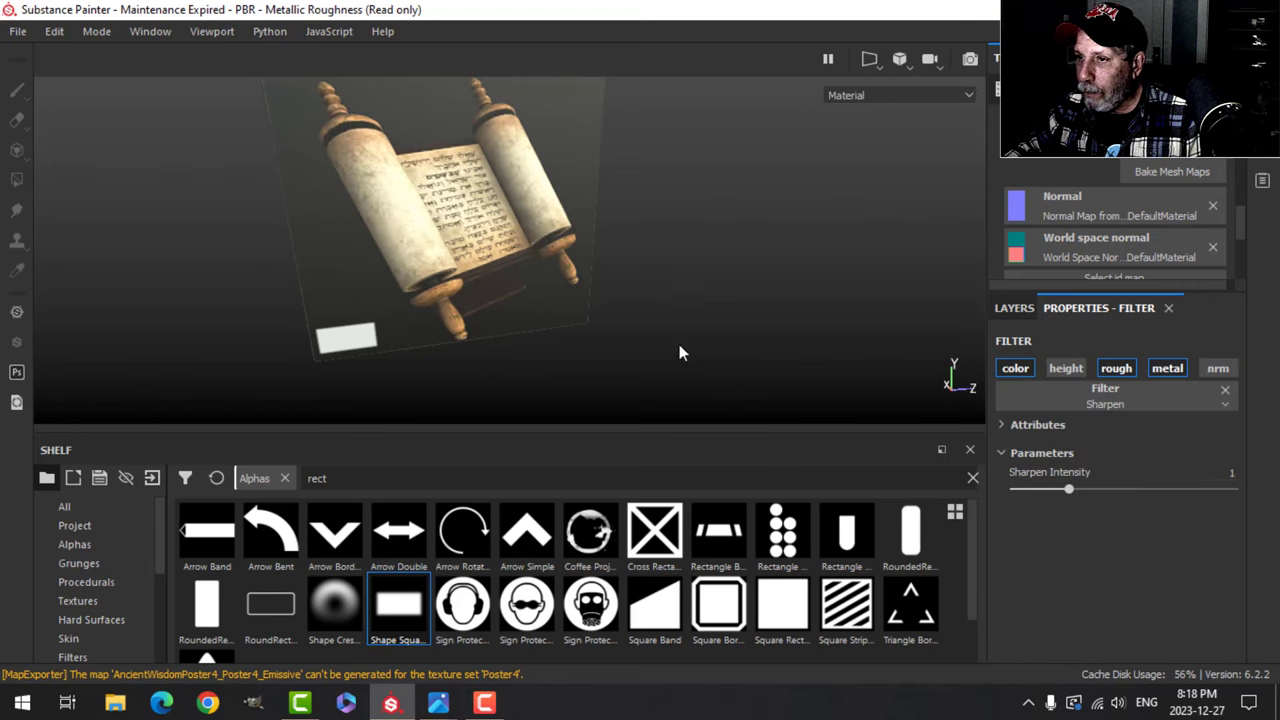
- Set the Sharpen intensity to 0.5
{"action": "left_click_drag", "start_coordinate": [680, 351], "coordinate": [606, 254], "text": "alt"}
{"action": "scroll", "coordinate": [606, 286], "scroll_direction": "up", "scroll_amount": 2}
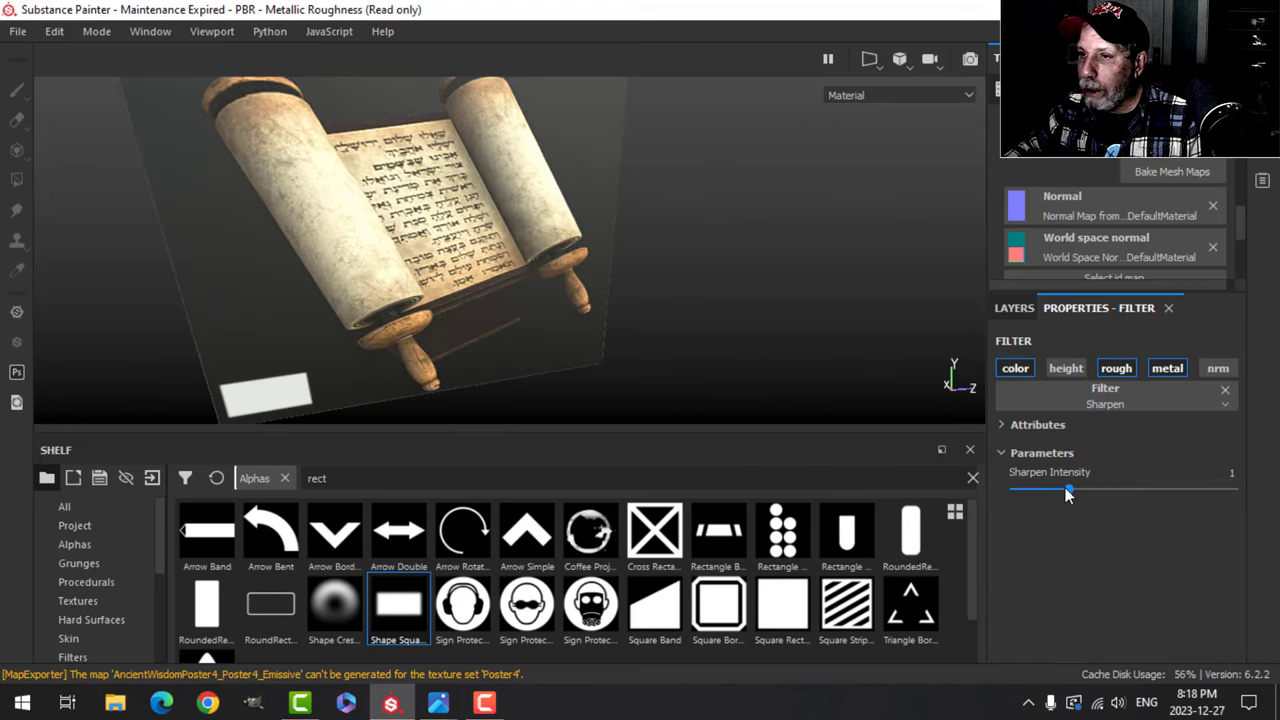
{"action": "left_click_drag", "start_coordinate": [1021, 491], "coordinate": [1149, 486]}
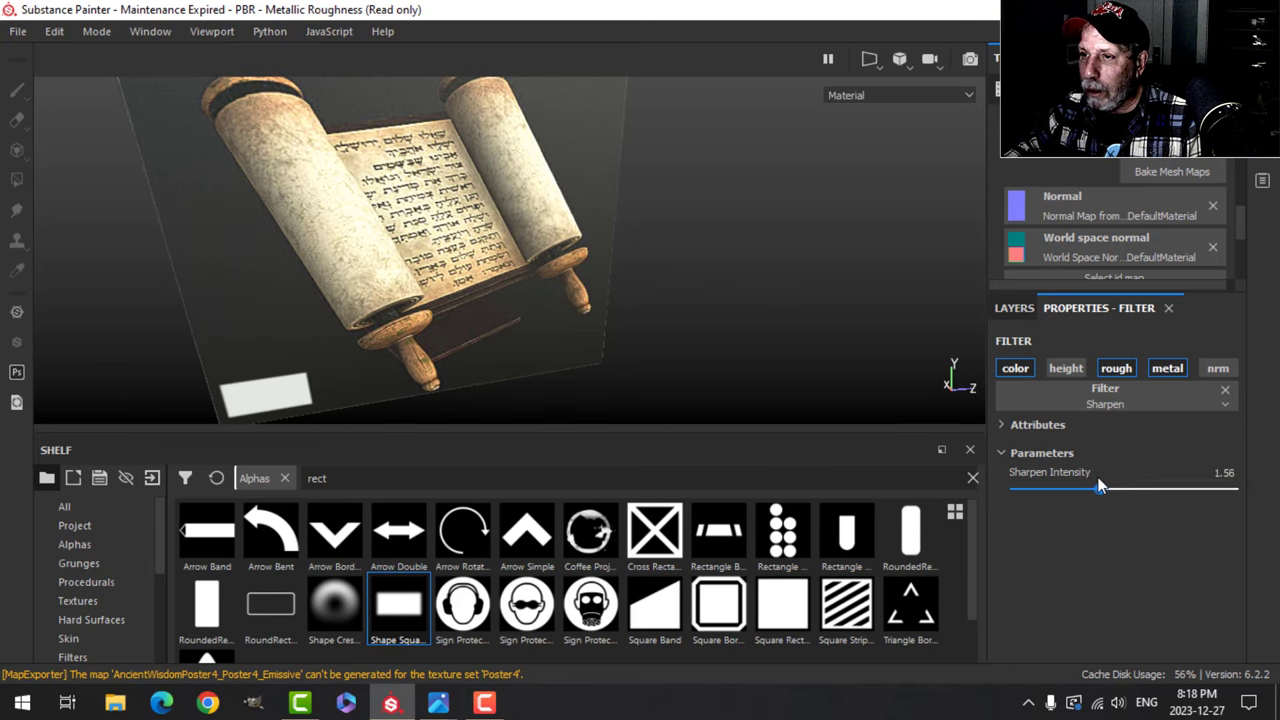
{"action": "left_click_drag", "start_coordinate": [585, 352], "coordinate": [642, 252], "text": "alt"}
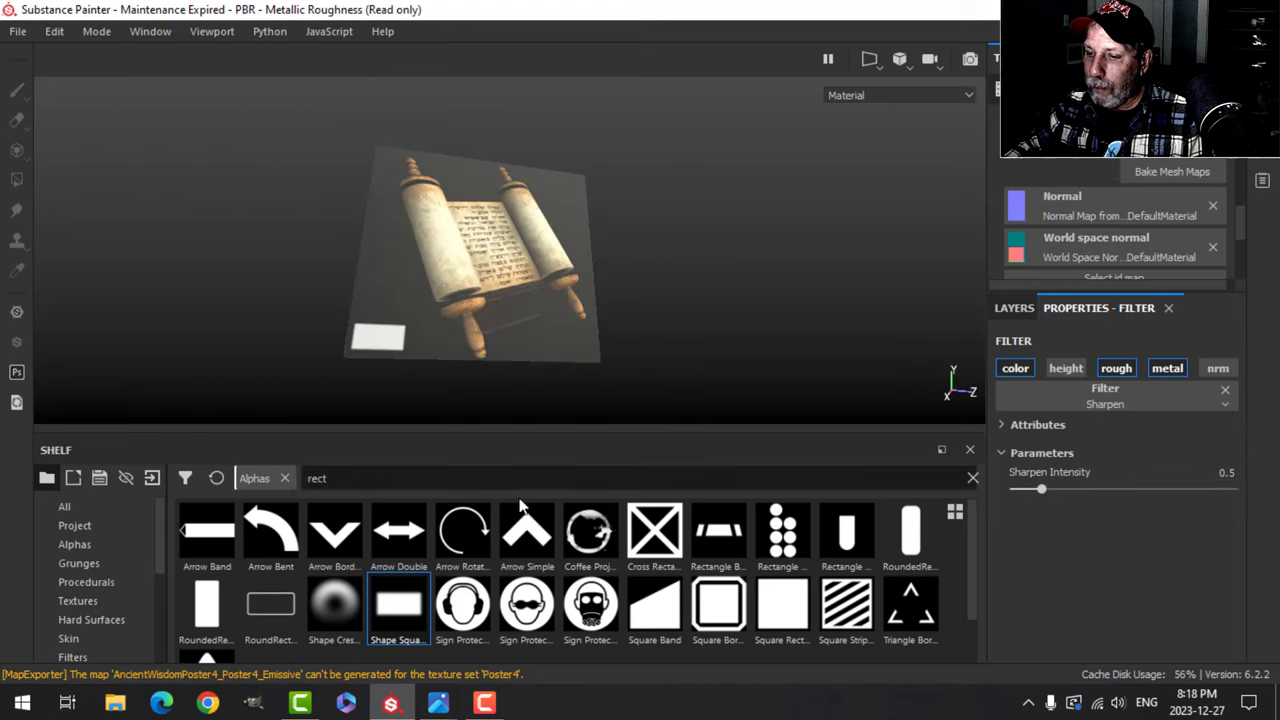
- Open the 10Commandments-studio render in Photos, then switch to 10CommandmentsWithPosters-studio.jpg
{"action": "mouse_move", "coordinate": [447, 705]}
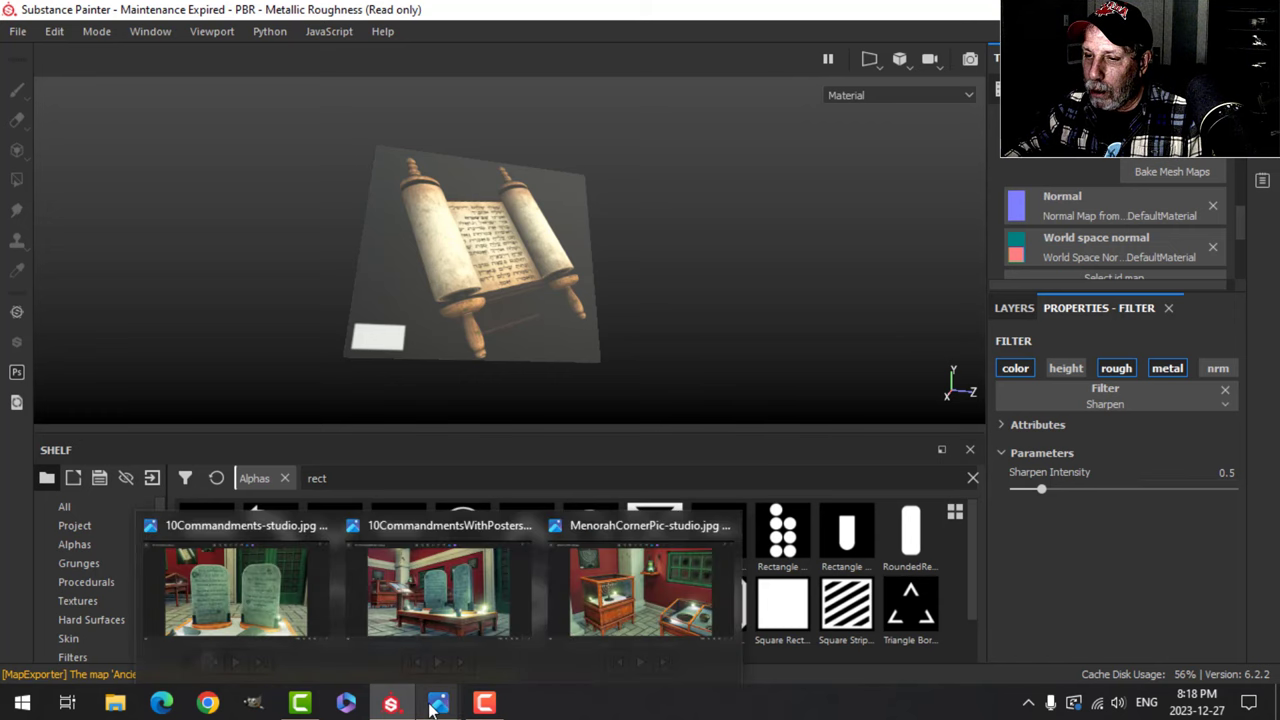
{"action": "left_click", "coordinate": [229, 601]}
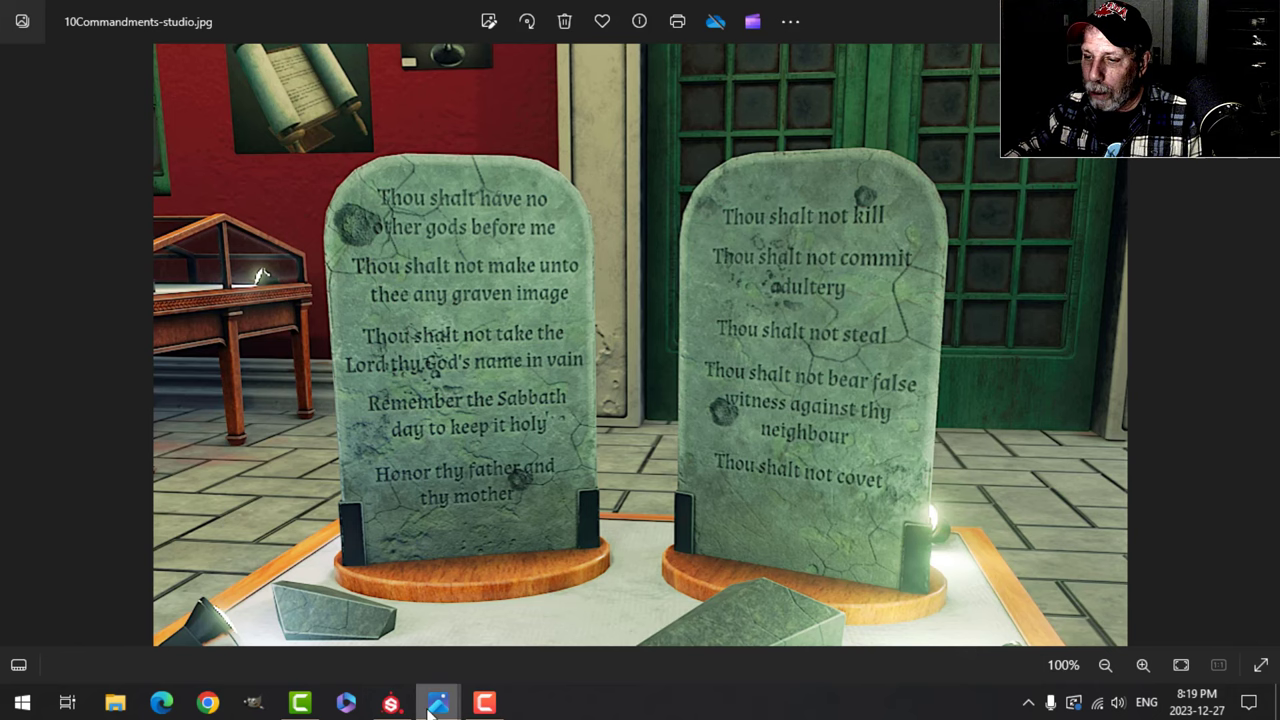
{"action": "mouse_move", "coordinate": [440, 700]}
{"action": "left_click", "coordinate": [468, 576]}
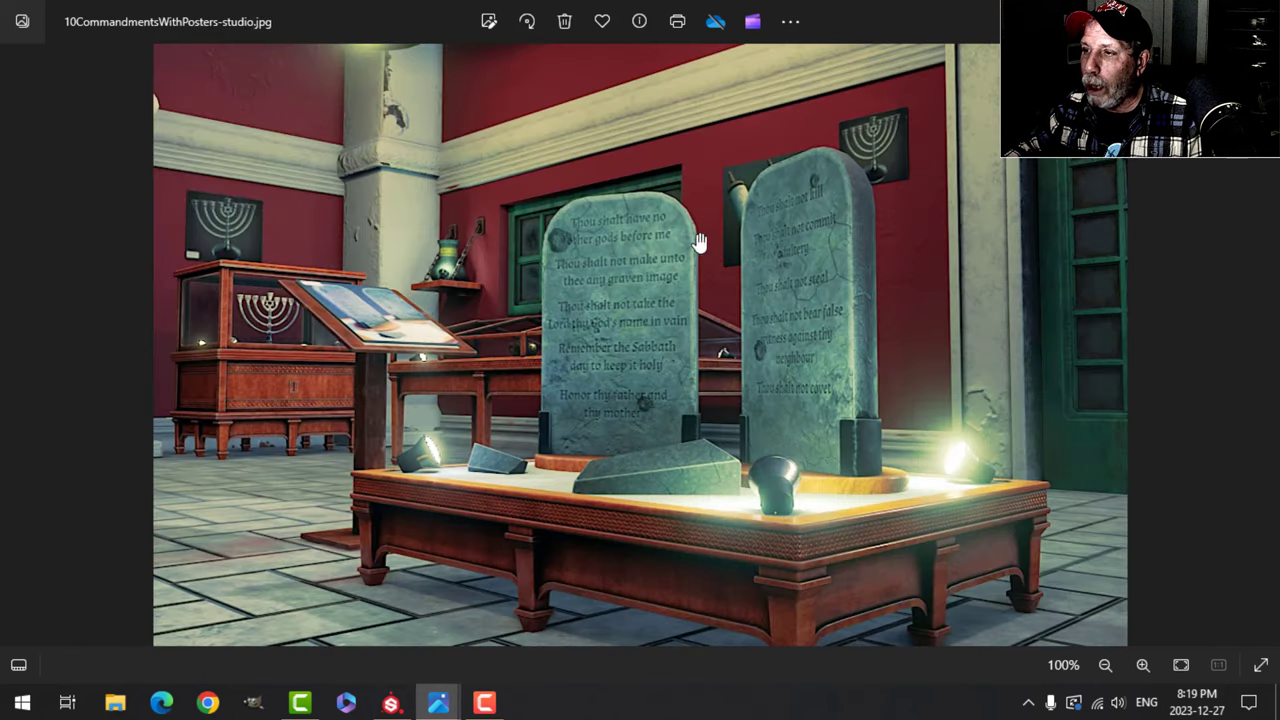